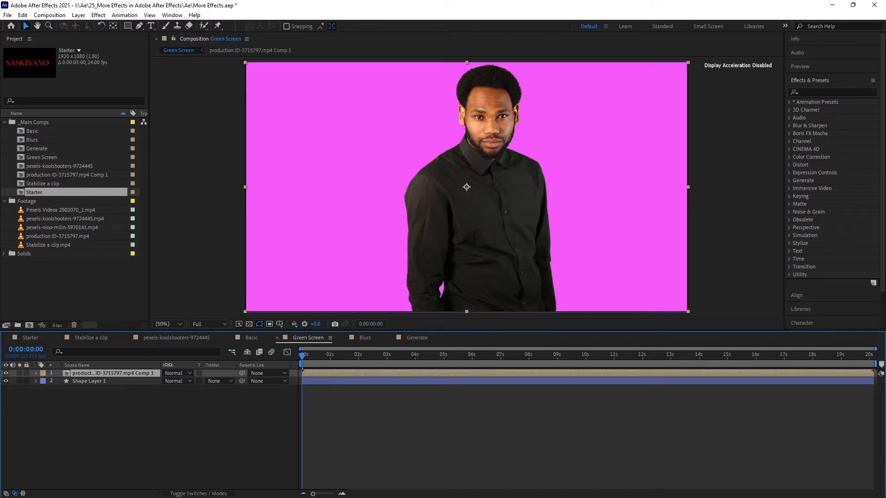
Open the nested production ID-3715797.mp4 Comp 1 and display the effect controls of its footage layer
{"action": "double_click", "coordinate": [65, 373]}
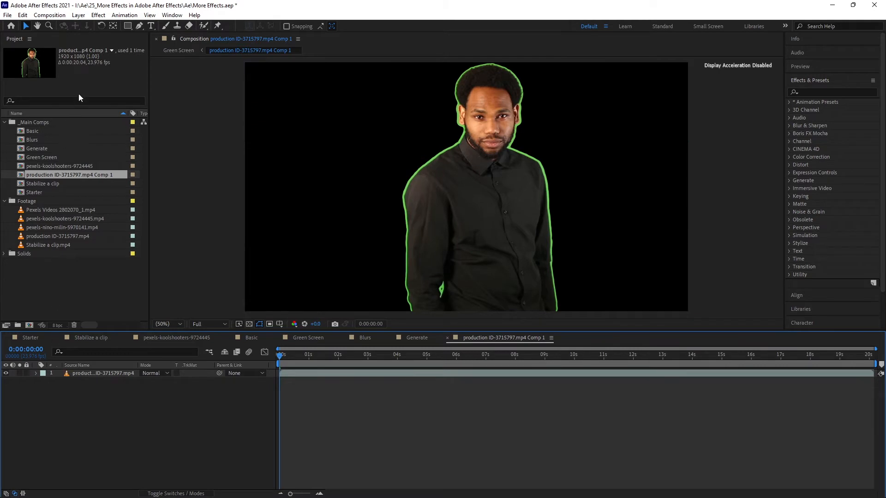
{"action": "left_click", "coordinate": [172, 15]}
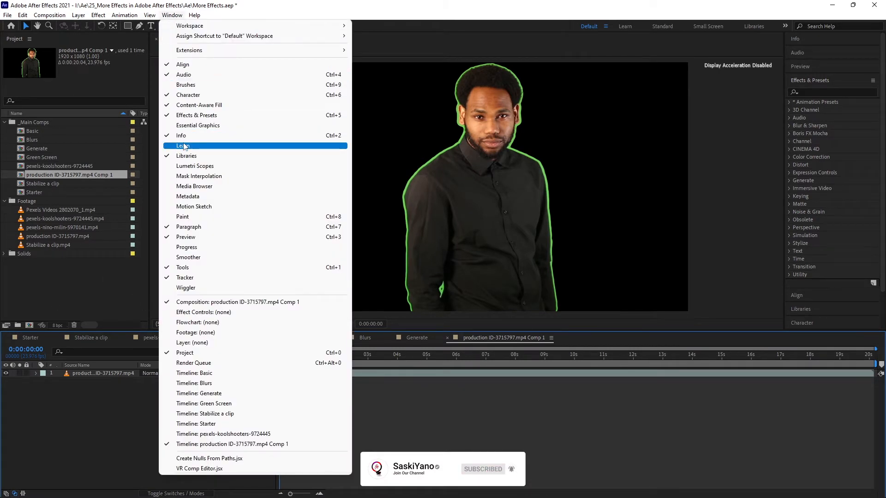
{"action": "left_click", "coordinate": [198, 312]}
{"action": "left_click", "coordinate": [89, 374]}
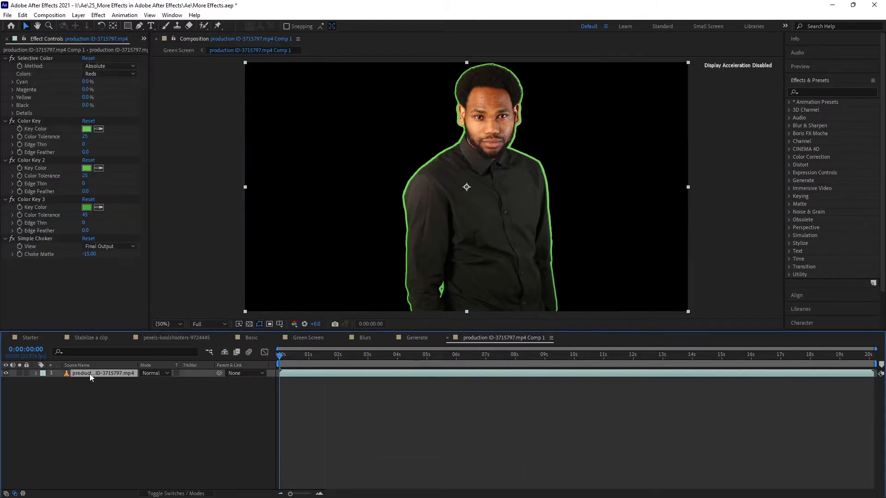
Collapse the settings of Selective Color, all three Color Key effects and Simple Choker
{"action": "left_click", "coordinate": [5, 238]}
{"action": "left_click", "coordinate": [5, 199]}
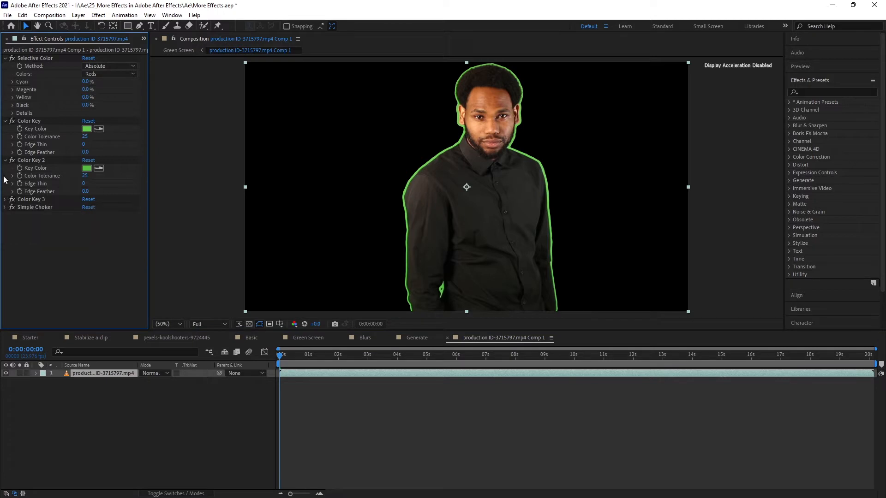
{"action": "left_click", "coordinate": [6, 160]}
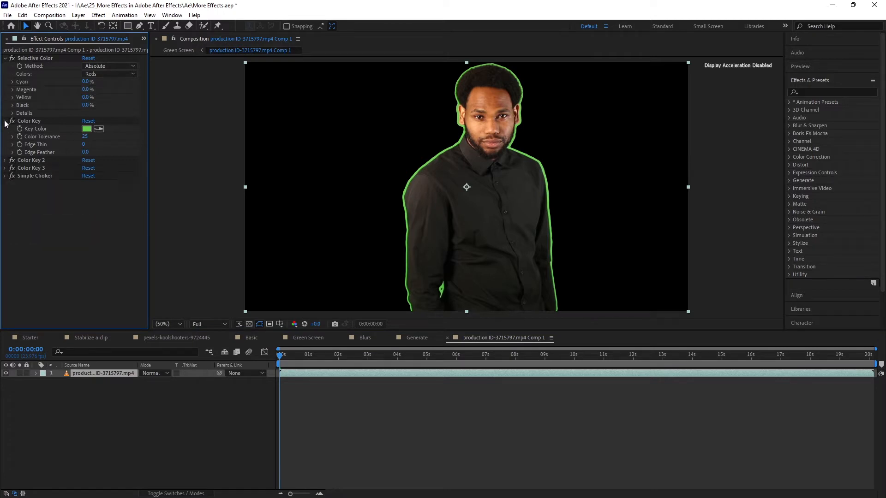
{"action": "left_click", "coordinate": [5, 121]}
{"action": "left_click", "coordinate": [5, 58]}
Disable all five effects on the footage layer to show the original green screen clip
{"action": "left_click", "coordinate": [12, 58]}
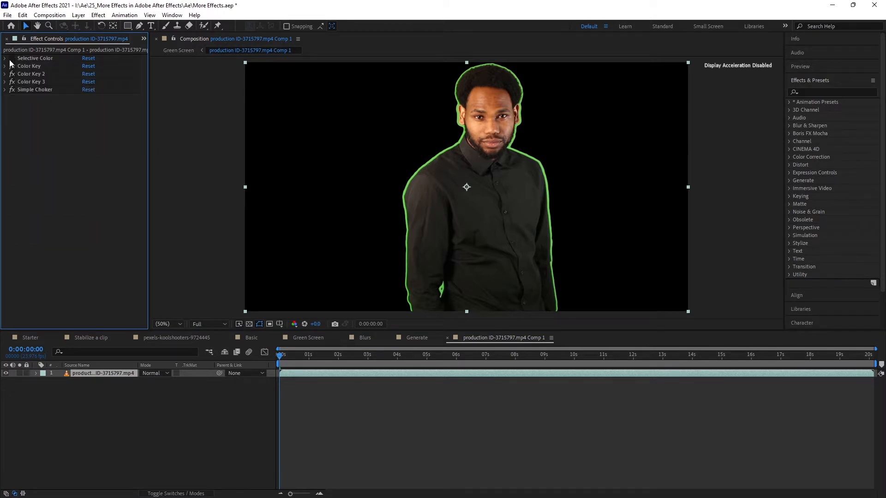
{"action": "left_click", "coordinate": [12, 66]}
{"action": "left_click", "coordinate": [12, 74]}
{"action": "left_click", "coordinate": [12, 81]}
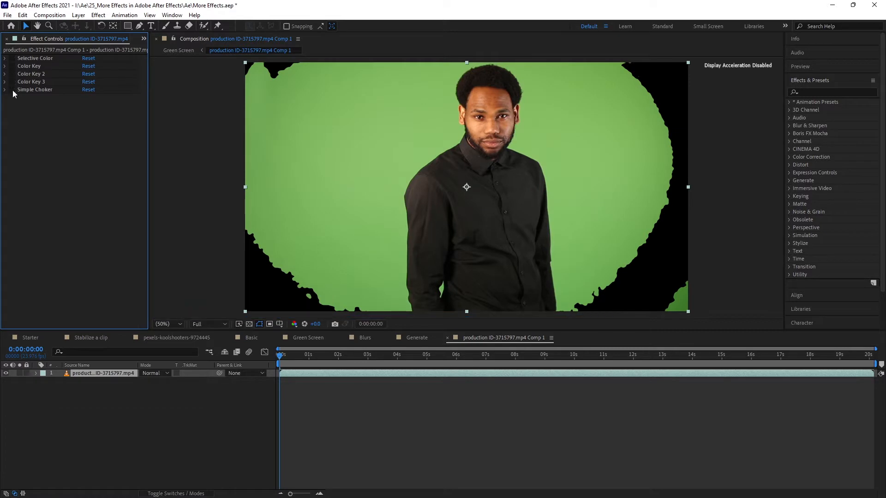
{"action": "left_click", "coordinate": [12, 89]}
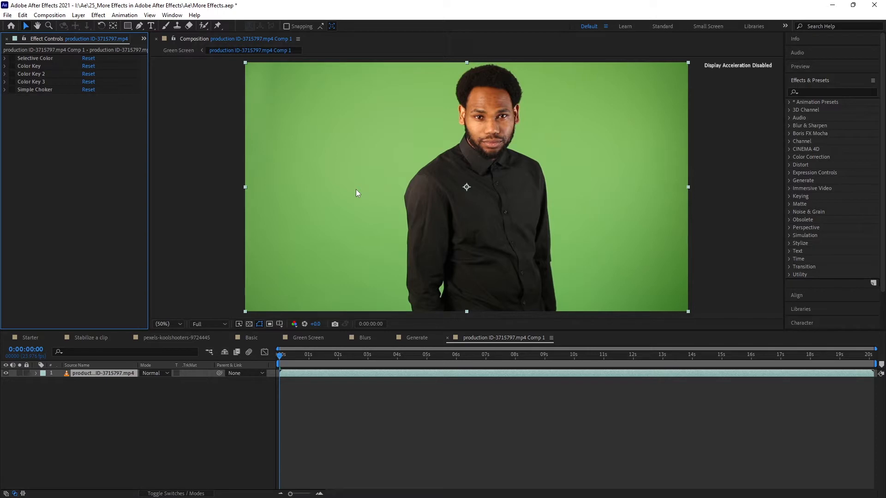
Enable Selective Color on the footage, comparing the green background with and without it, and look through its settings
{"action": "left_click", "coordinate": [29, 59]}
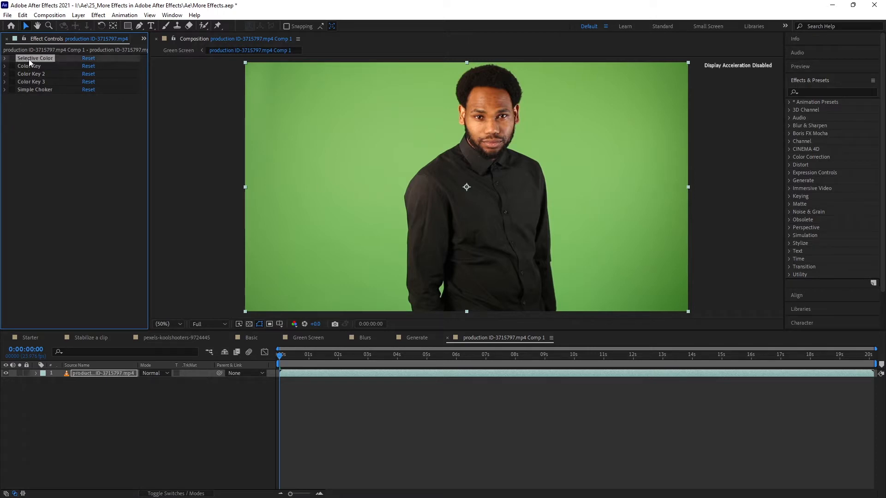
{"action": "left_click", "coordinate": [13, 59]}
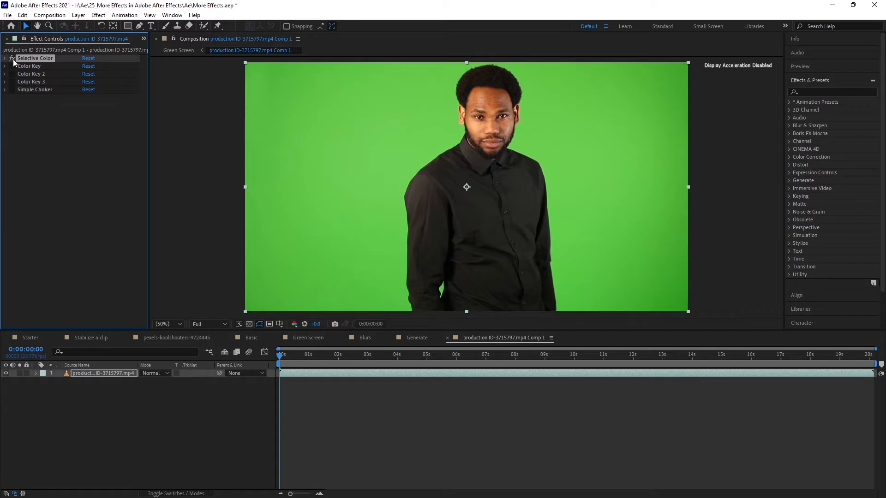
{"action": "left_click", "coordinate": [12, 59]}
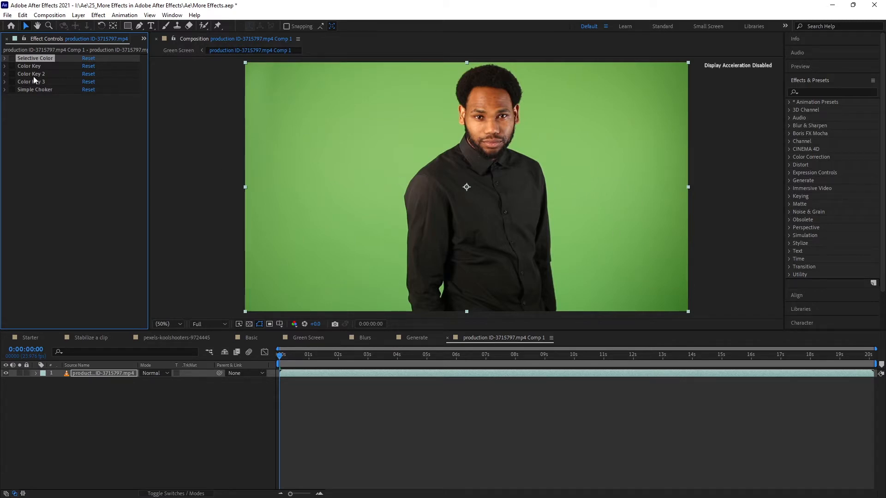
{"action": "left_click", "coordinate": [12, 59]}
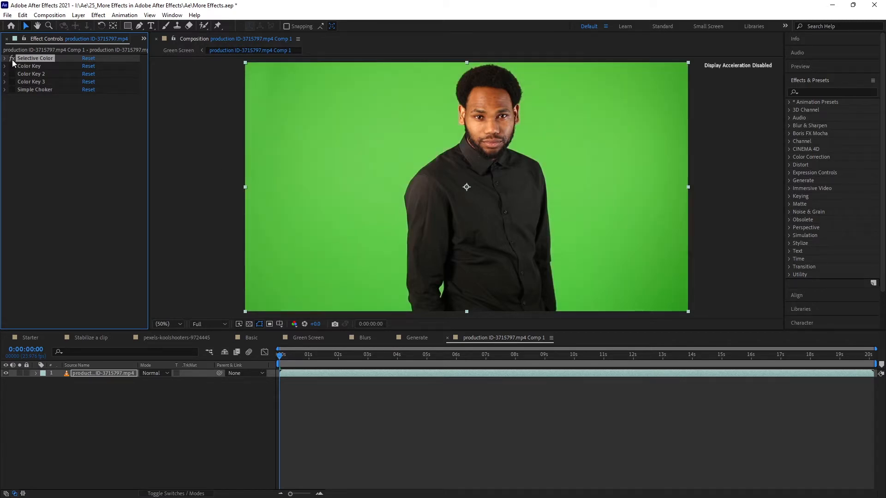
{"action": "left_click", "coordinate": [5, 59]}
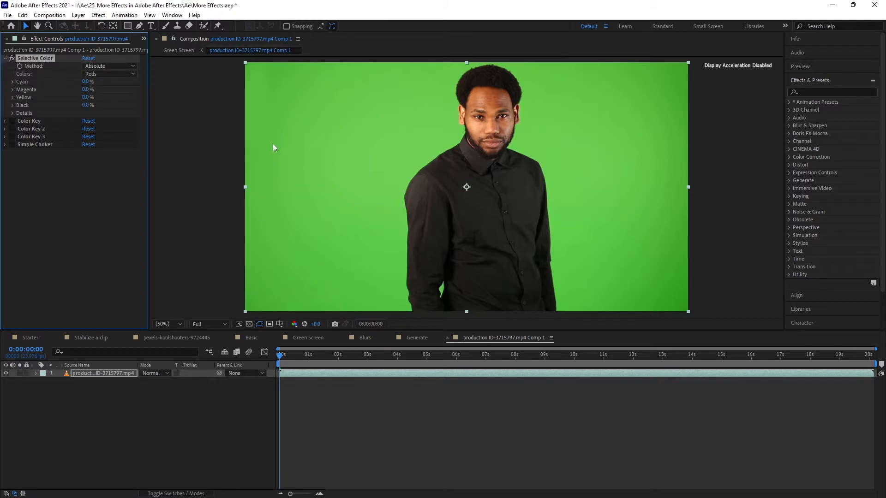
{"action": "left_click", "coordinate": [5, 59]}
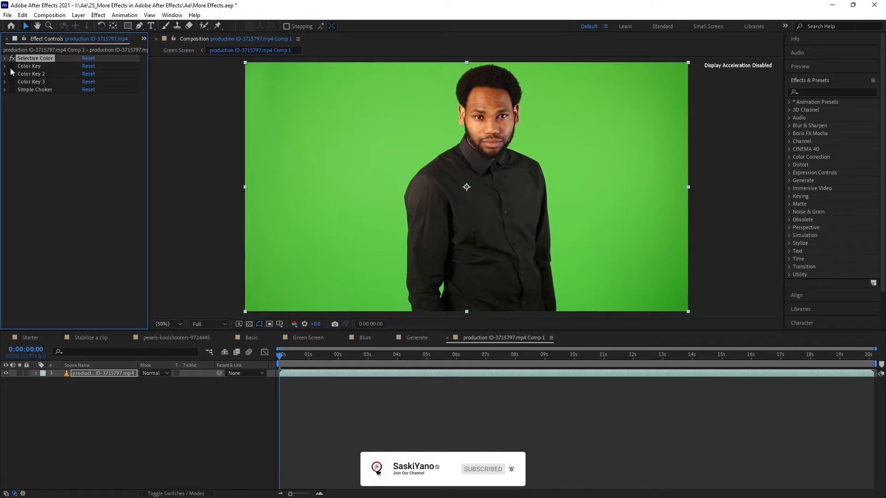
Enable the first Color Key effect, expand its settings and check the keyed area against the transparency grid
{"action": "left_click", "coordinate": [12, 66]}
{"action": "left_click", "coordinate": [5, 66]}
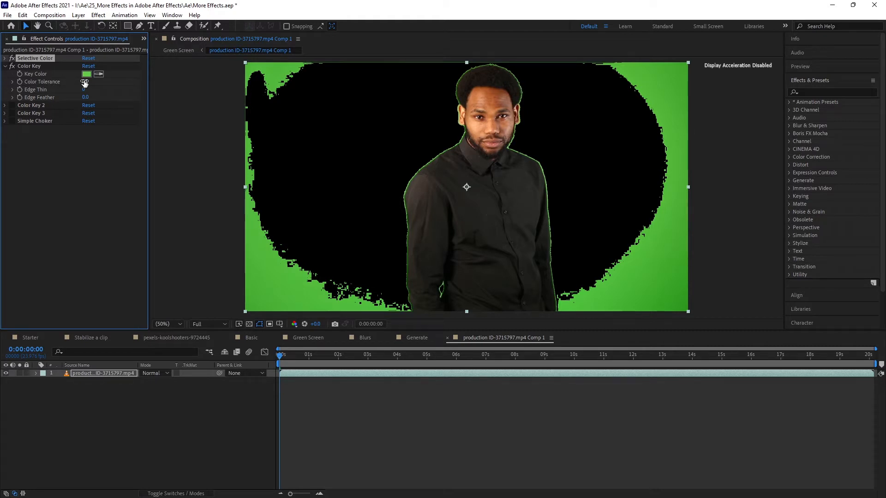
{"action": "left_click", "coordinate": [252, 324]}
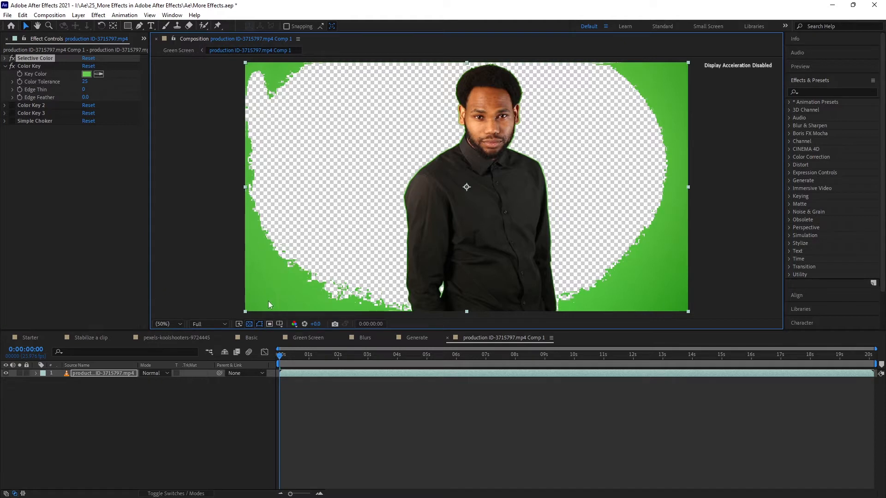
{"action": "left_click", "coordinate": [250, 324]}
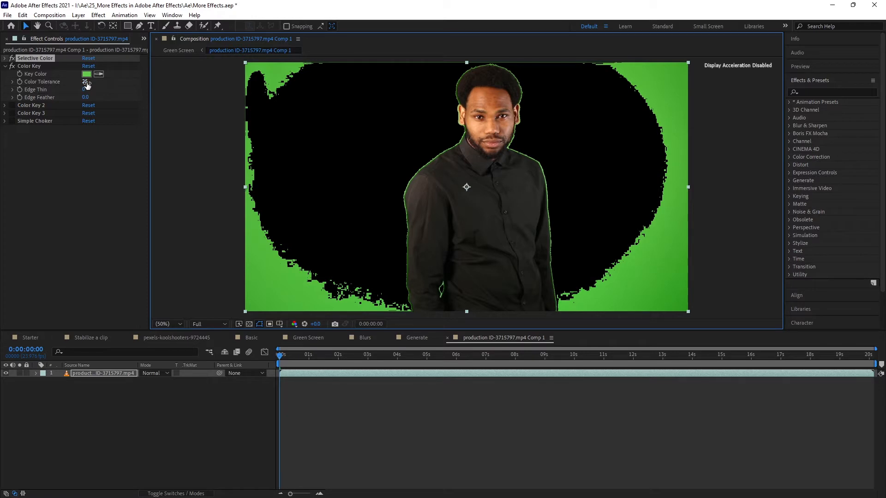
Try raising the first Color Key's Color Tolerance to 182, and undo the change
{"action": "left_click_drag", "start_coordinate": [86, 84], "coordinate": [167, 95]}
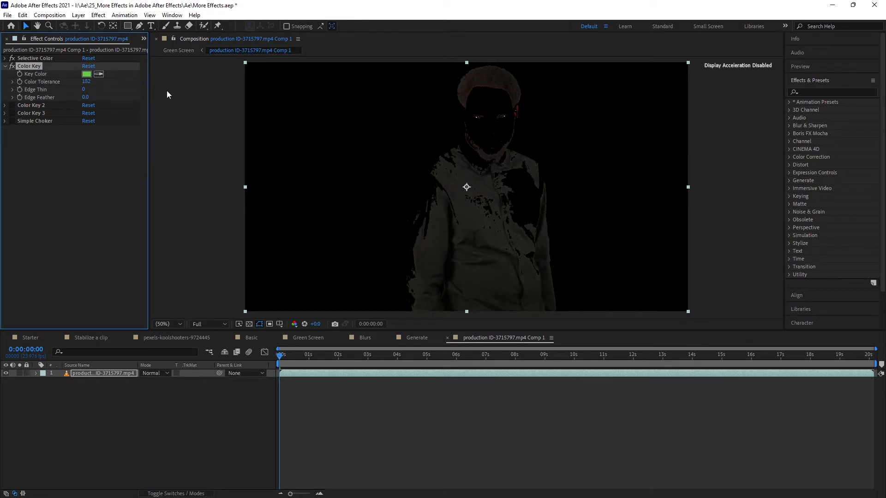
{"action": "key", "text": "ctrl+z"}
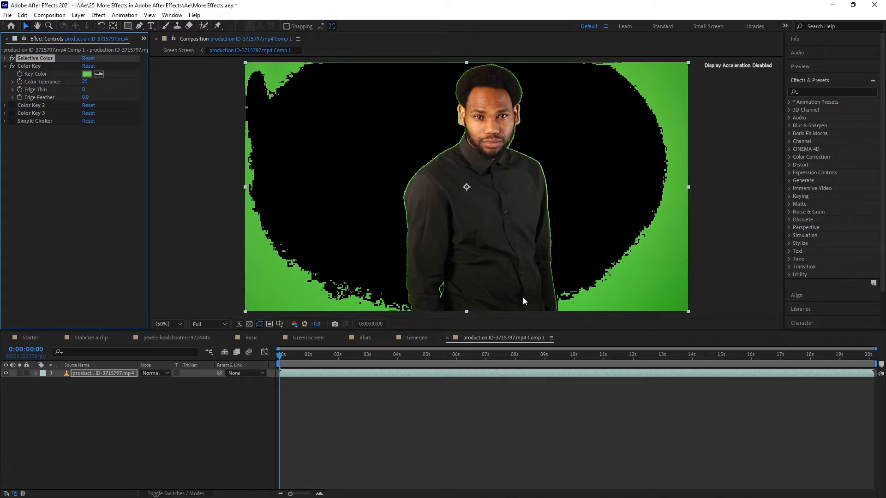
Move the current time to 0:00:07:11 and set the preview resolution to Half
{"action": "left_click", "coordinate": [499, 353]}
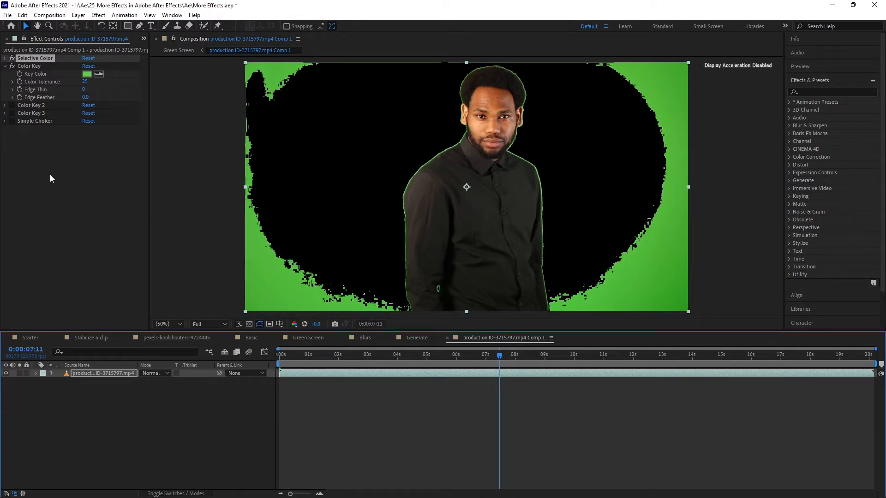
{"action": "left_click", "coordinate": [209, 324]}
{"action": "left_click", "coordinate": [214, 359]}
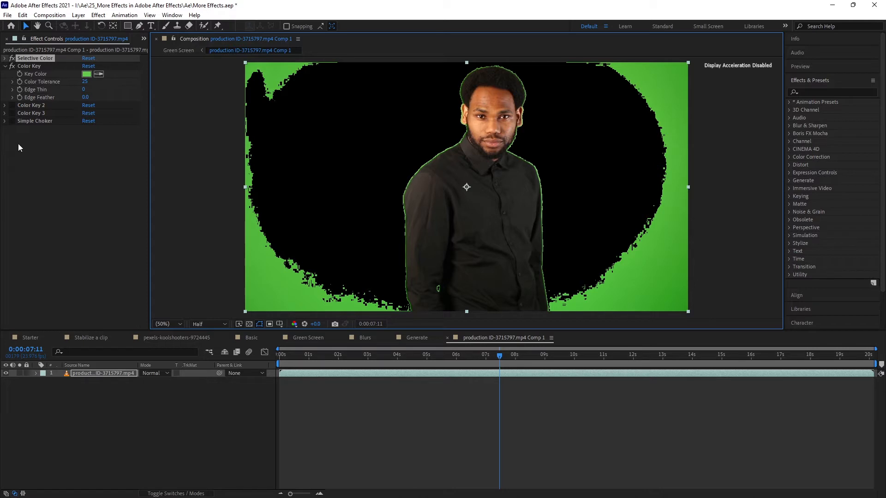
Enable Color Key 2 and Color Key 3 to remove the remaining green, and expand both effects' settings
{"action": "left_click", "coordinate": [10, 106]}
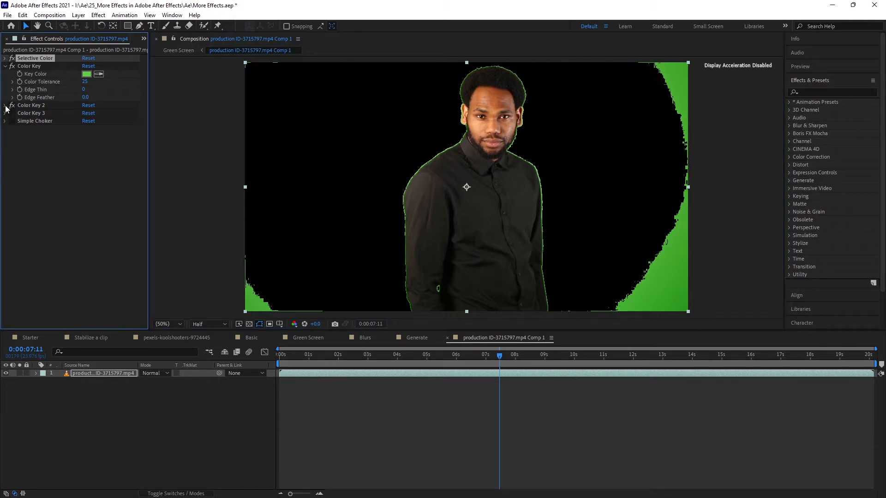
{"action": "left_click", "coordinate": [5, 105]}
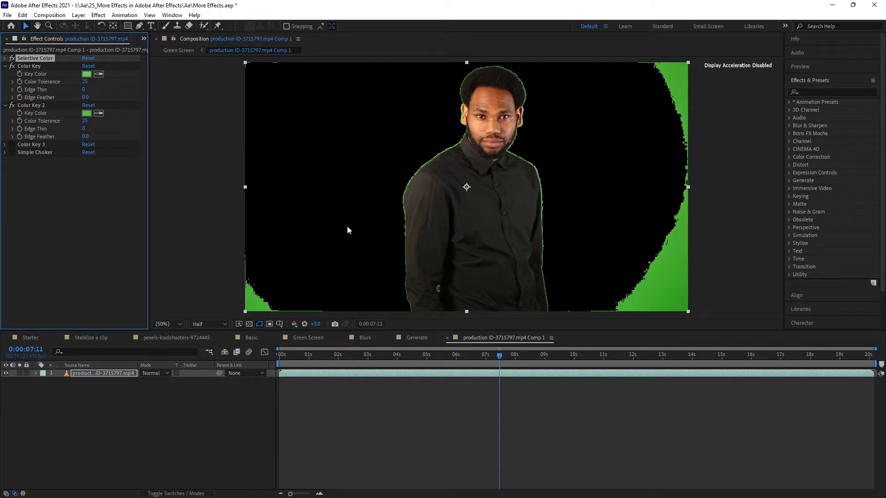
{"action": "left_click", "coordinate": [11, 145]}
{"action": "left_click", "coordinate": [5, 145]}
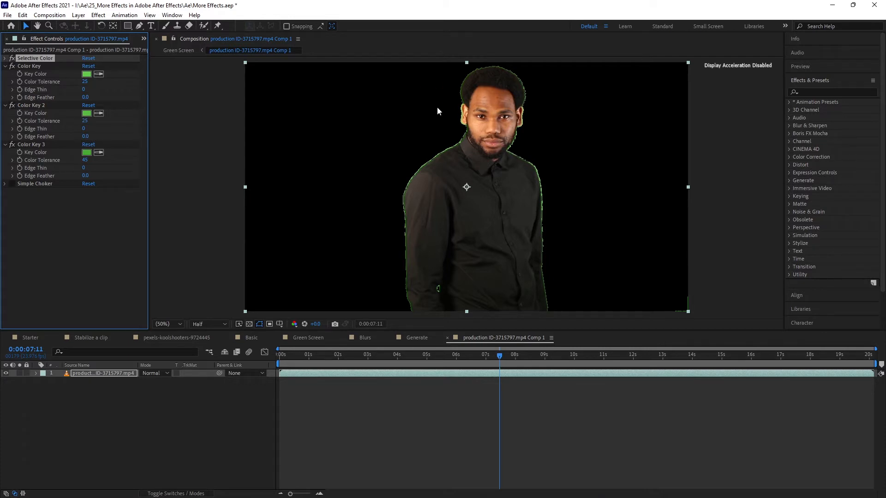
Check the green fringe around the man, enable the Simple Choker effect and expand its settings
{"action": "key", "text": "slash"}
{"action": "left_click_drag", "start_coordinate": [328, 98], "coordinate": [330, 238]}
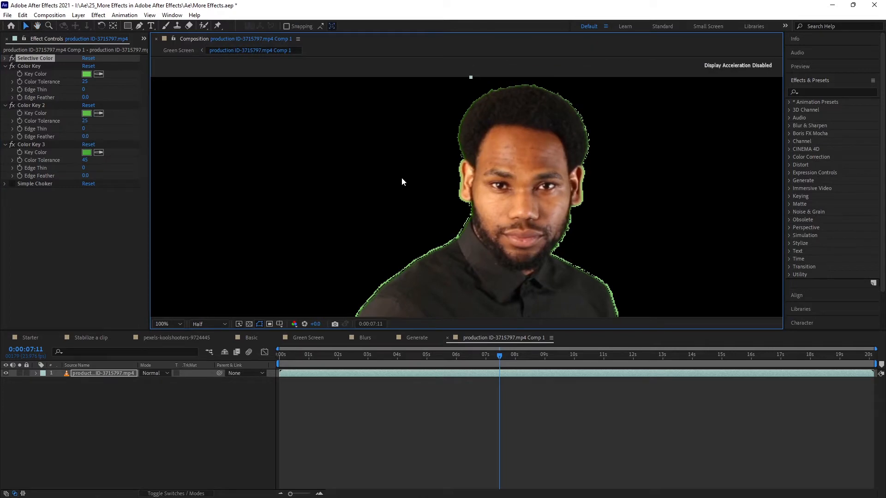
{"action": "key", "text": "comma"}
{"action": "key", "text": "comma"}
{"action": "left_click", "coordinate": [176, 323]}
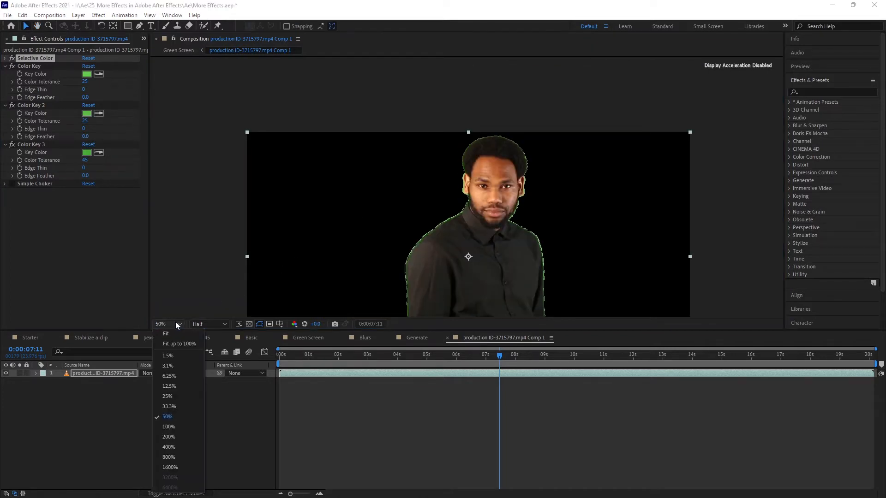
{"action": "left_click", "coordinate": [175, 343]}
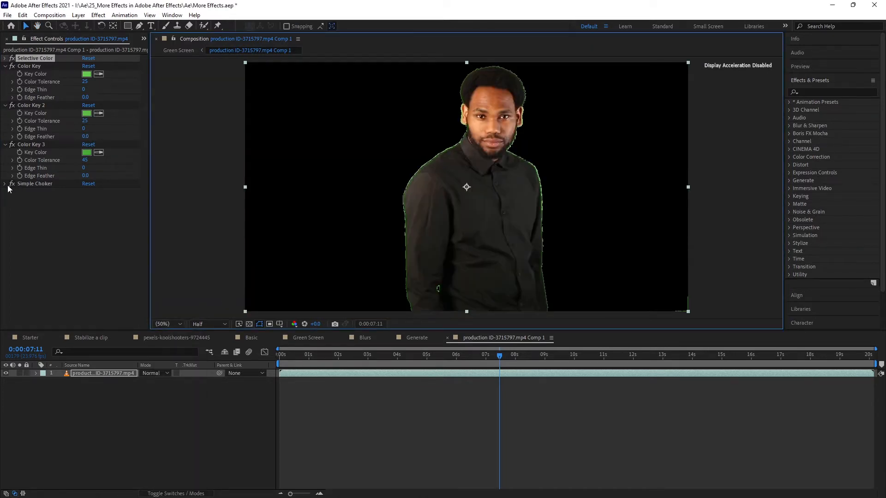
{"action": "left_click", "coordinate": [12, 183]}
{"action": "left_click", "coordinate": [4, 184]}
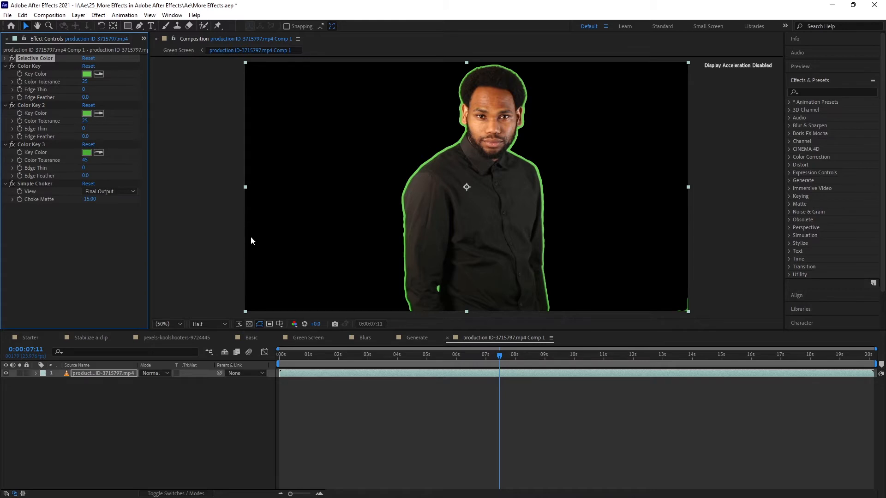
Switch to the Green Screen composition and disable Keylight (1.2), Key Cleaner and Advanced Spill Suppressor on the nested clip
{"action": "left_click", "coordinate": [314, 339]}
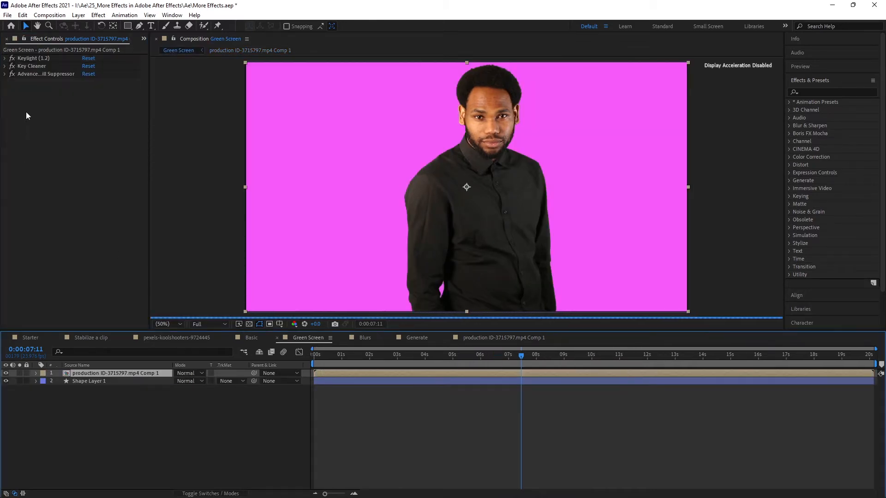
{"action": "left_click", "coordinate": [333, 246]}
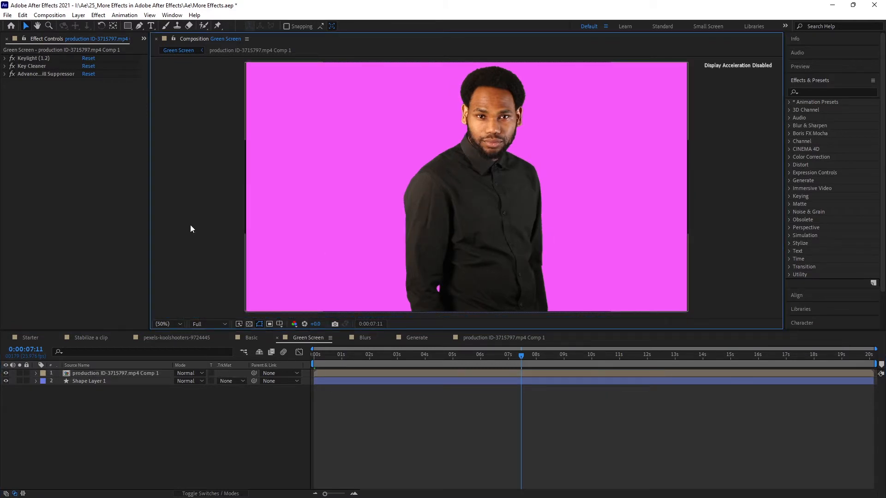
{"action": "left_click_drag", "start_coordinate": [12, 59], "coordinate": [12, 75]}
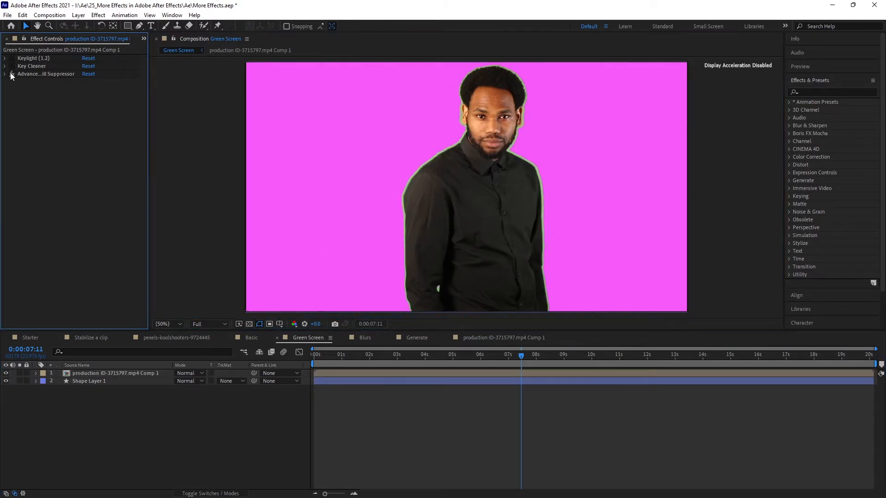
Enable Keylight (1.2), expand its settings and examine the keyed edges around the man's hair and face
{"action": "left_click", "coordinate": [26, 58]}
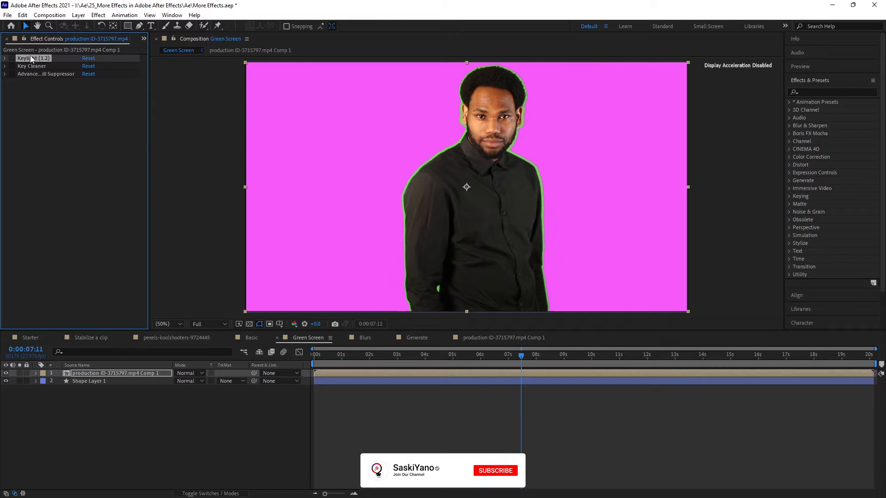
{"action": "left_click", "coordinate": [6, 60]}
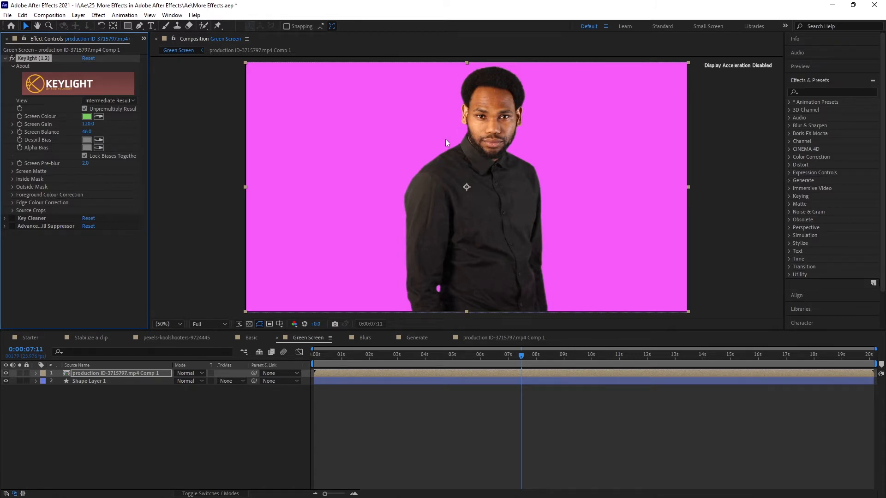
{"action": "scroll", "coordinate": [430, 156], "scroll_direction": "up", "scroll_amount": 4}
{"action": "left_click_drag", "start_coordinate": [467, 95], "coordinate": [447, 287]}
{"action": "left_click_drag", "start_coordinate": [467, 126], "coordinate": [443, 258]}
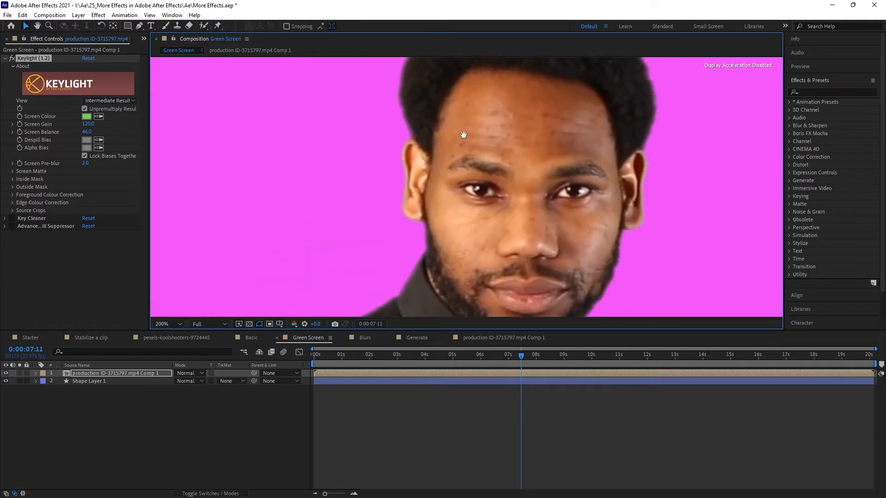
{"action": "left_click_drag", "start_coordinate": [463, 134], "coordinate": [453, 201]}
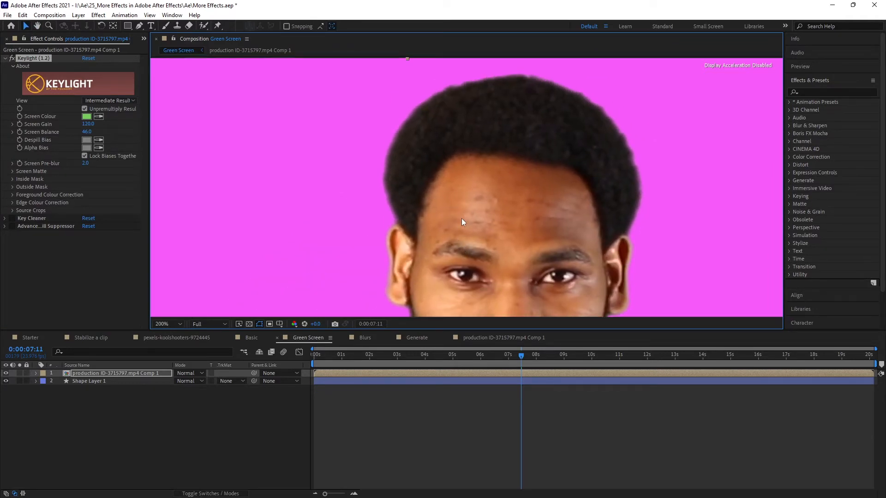
Preview Keylight's Final Result view for comparison and return the View setting to Intermediate Result
{"action": "left_click_drag", "start_coordinate": [458, 242], "coordinate": [459, 153]}
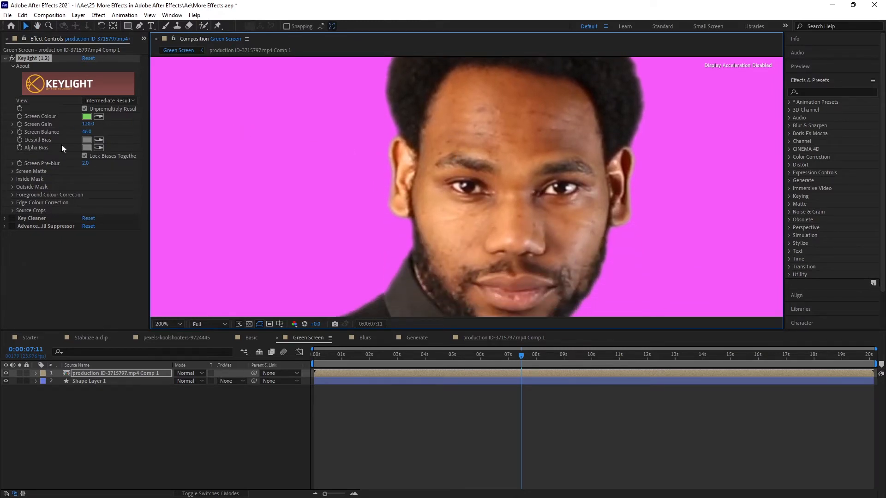
{"action": "left_click_drag", "start_coordinate": [491, 113], "coordinate": [486, 193]}
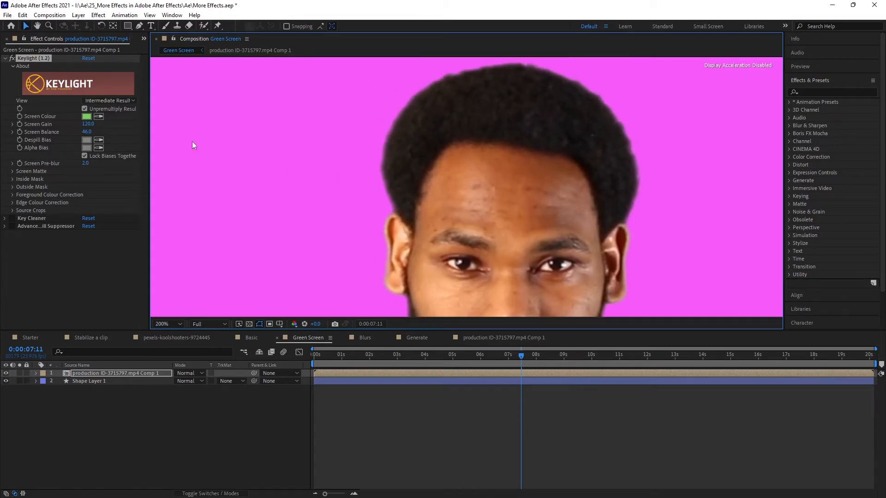
{"action": "left_click", "coordinate": [124, 100]}
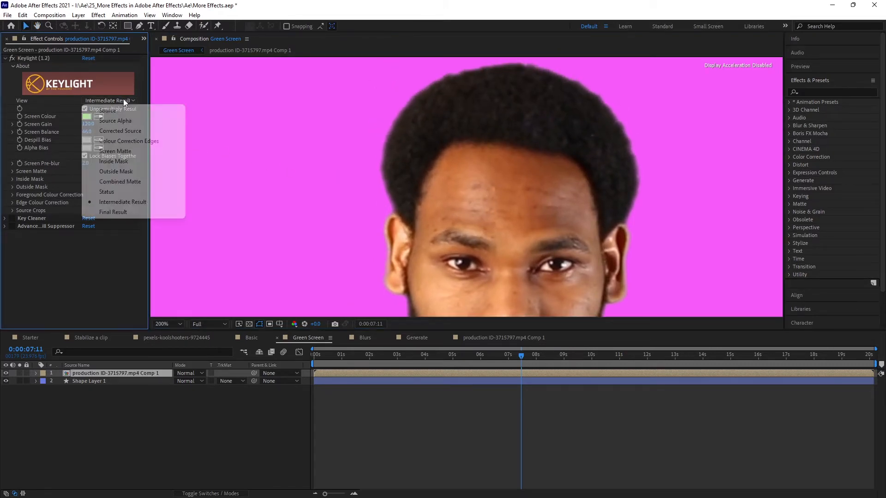
{"action": "left_click", "coordinate": [133, 213]}
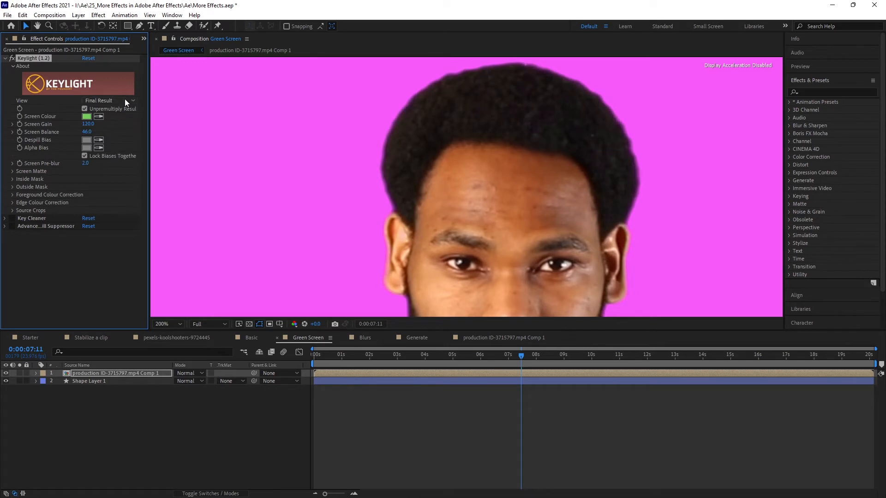
{"action": "left_click", "coordinate": [125, 99]}
{"action": "left_click", "coordinate": [129, 201]}
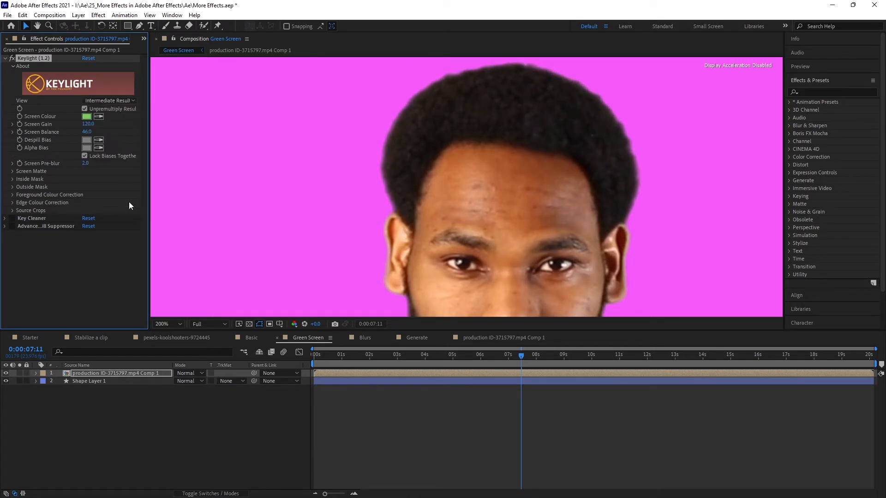
Fit the whole frame in the viewer, collapse Keylight's settings, enable the Key Cleaner effect and expand its settings
{"action": "left_click", "coordinate": [176, 322]}
{"action": "left_click", "coordinate": [174, 342]}
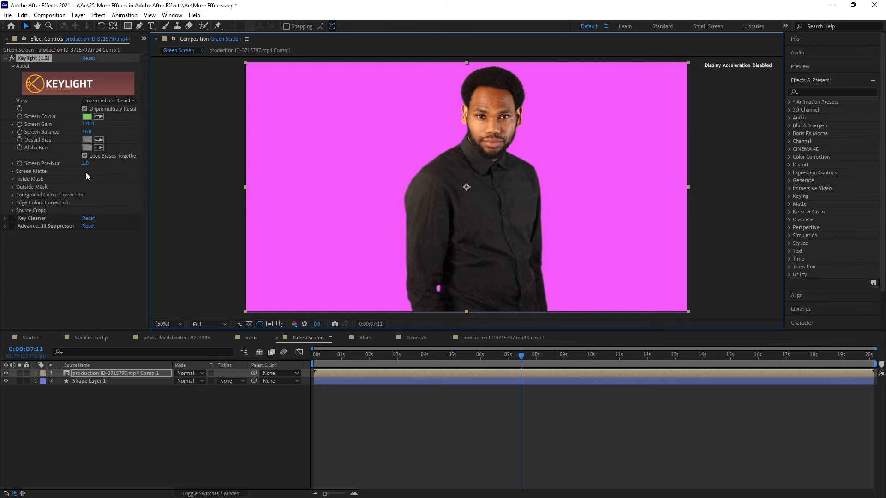
{"action": "left_click", "coordinate": [5, 58]}
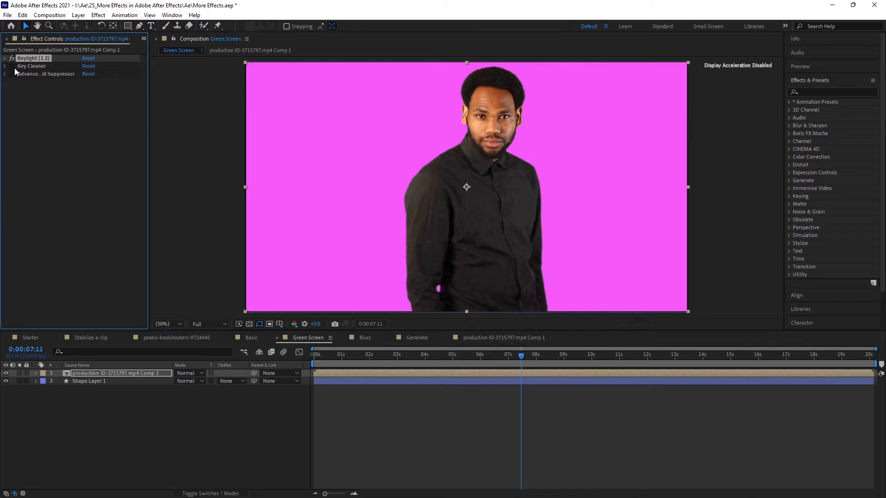
{"action": "left_click", "coordinate": [5, 67]}
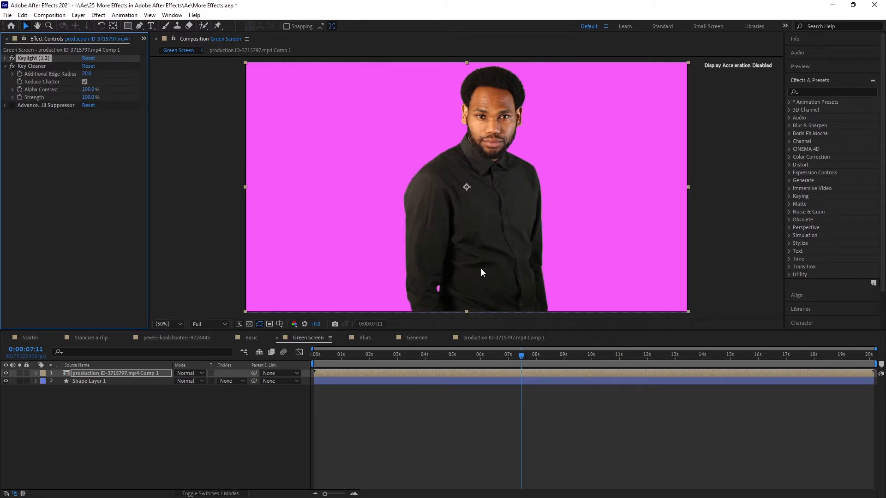
Examine the edges of the man's shoulders, sleeves and shirt closely with Key Cleaner enabled
{"action": "scroll", "coordinate": [481, 268], "scroll_direction": "up", "scroll_amount": 1}
{"action": "left_click_drag", "start_coordinate": [477, 261], "coordinate": [477, 247]}
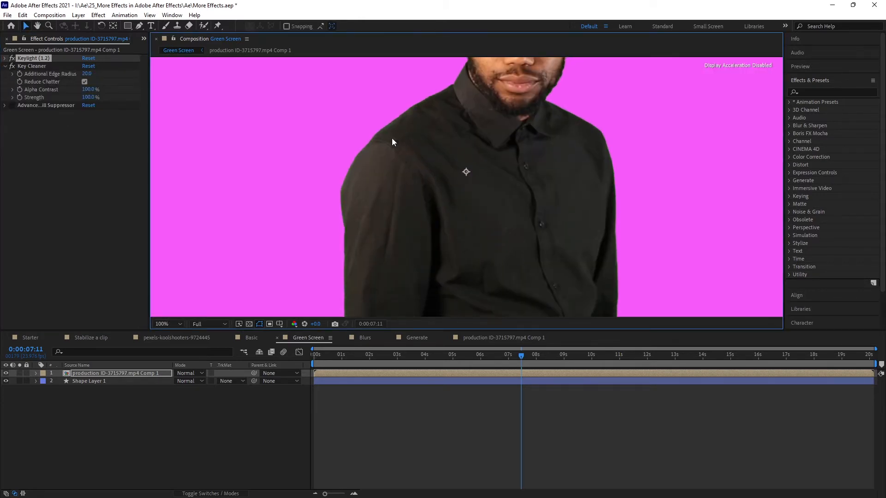
{"action": "left_click_drag", "start_coordinate": [373, 135], "coordinate": [399, 182]}
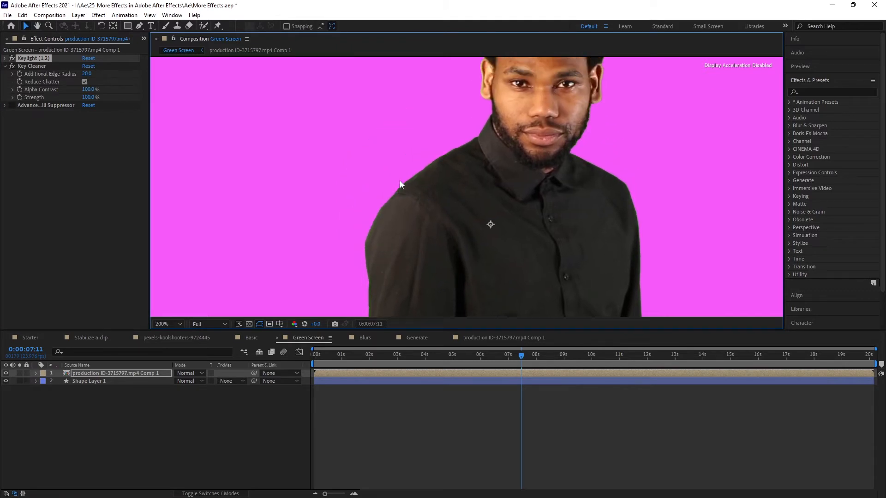
{"action": "scroll", "coordinate": [400, 180], "scroll_direction": "up", "scroll_amount": 1}
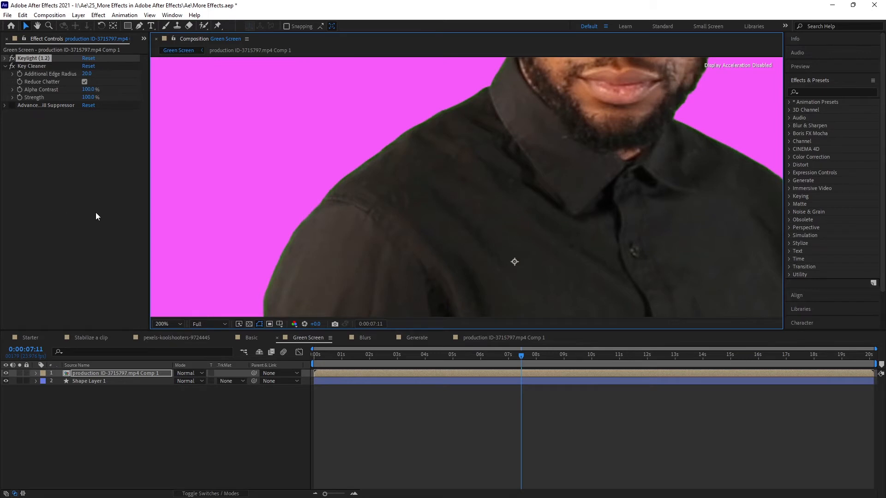
{"action": "scroll", "coordinate": [553, 190], "scroll_direction": "down", "scroll_amount": 2}
{"action": "scroll", "coordinate": [514, 291], "scroll_direction": "up", "scroll_amount": 1}
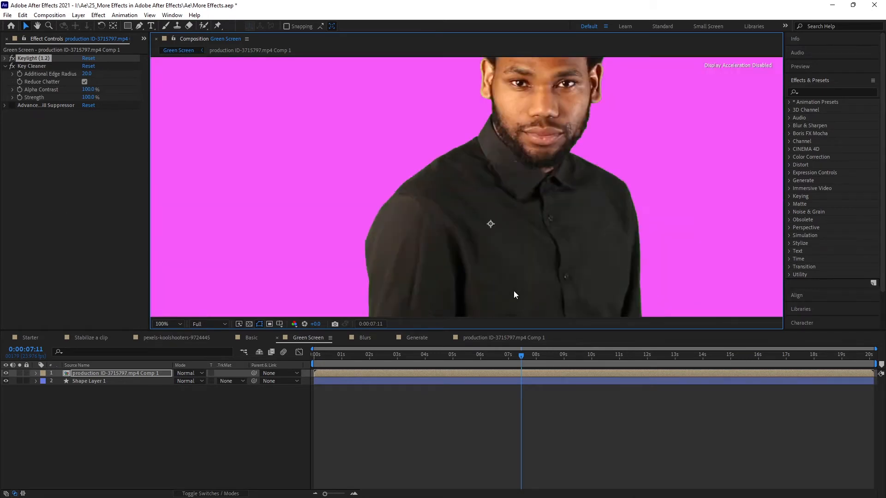
{"action": "scroll", "coordinate": [522, 291], "scroll_direction": "up", "scroll_amount": 1}
{"action": "left_click_drag", "start_coordinate": [527, 292], "coordinate": [443, 114]}
{"action": "left_click_drag", "start_coordinate": [509, 265], "coordinate": [455, 107]}
{"action": "left_click_drag", "start_coordinate": [520, 303], "coordinate": [520, 247]}
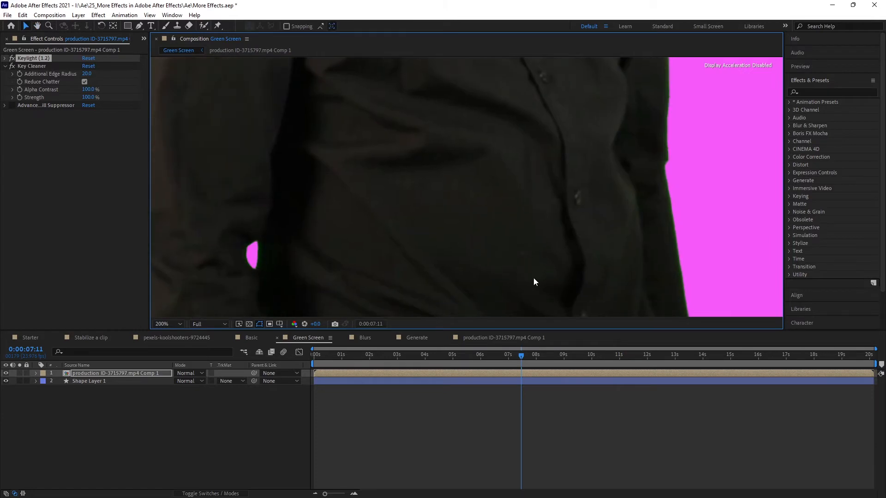
{"action": "scroll", "coordinate": [533, 254], "scroll_direction": "up", "scroll_amount": 1}
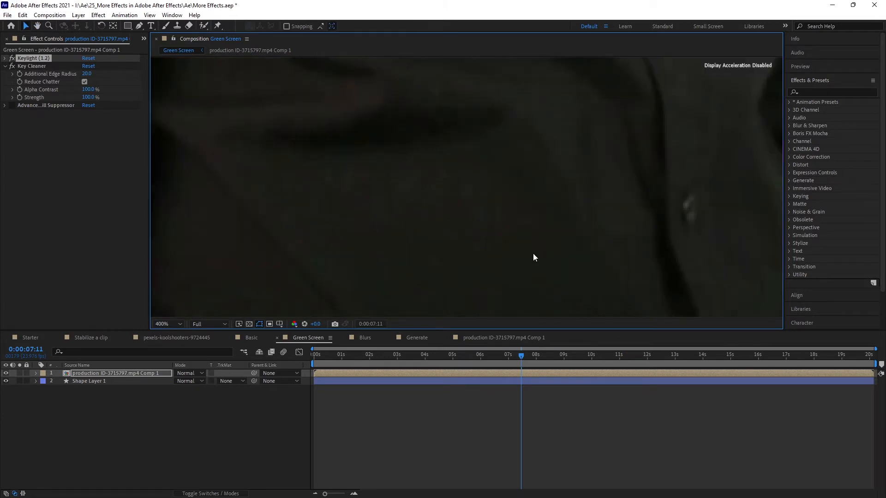
{"action": "scroll", "coordinate": [533, 253], "scroll_direction": "down", "scroll_amount": 3}
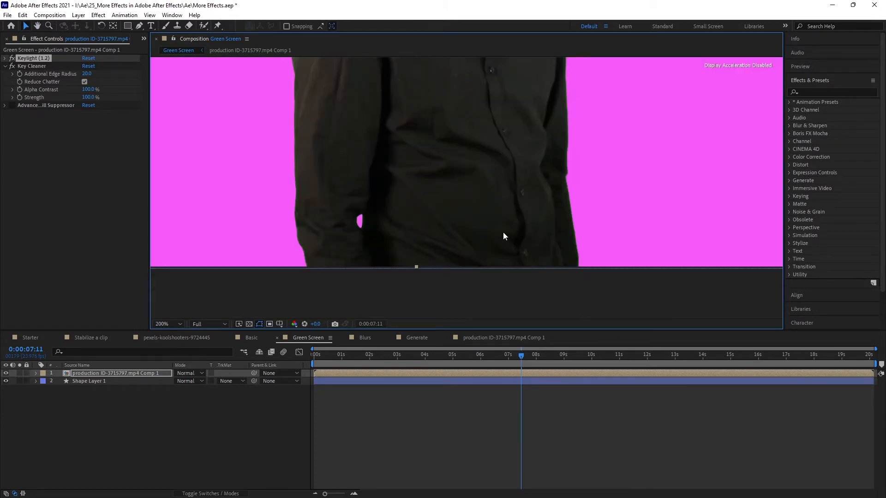
{"action": "scroll", "coordinate": [508, 238], "scroll_direction": "up", "scroll_amount": 1}
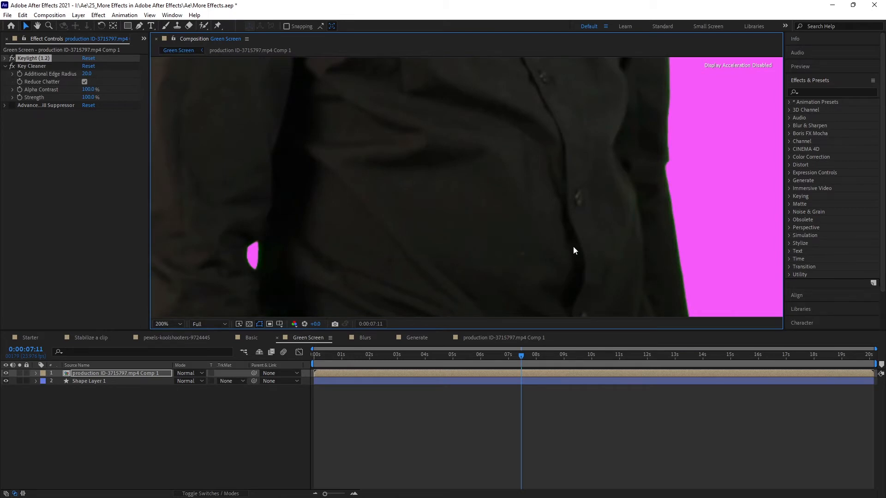
{"action": "scroll", "coordinate": [521, 170], "scroll_direction": "down", "scroll_amount": 1}
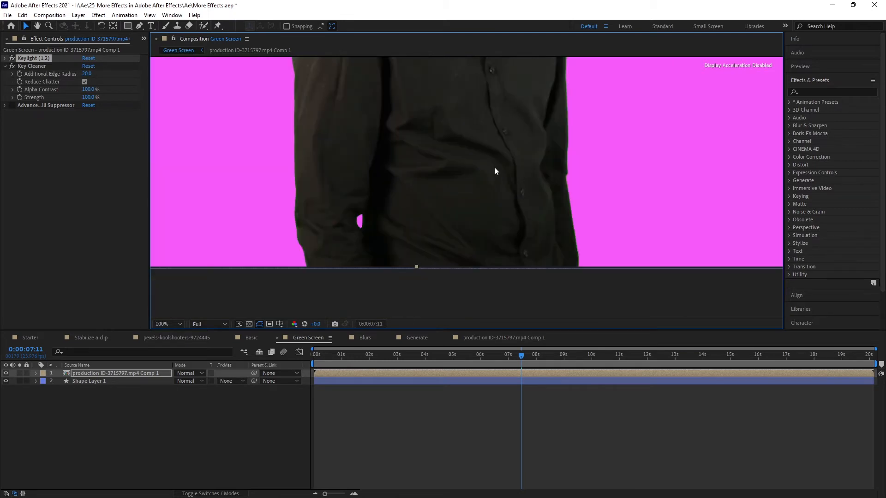
Compare the man's shirt and sleeve edges with Key Cleaner off and on, leaving the effect enabled
{"action": "left_click", "coordinate": [9, 67]}
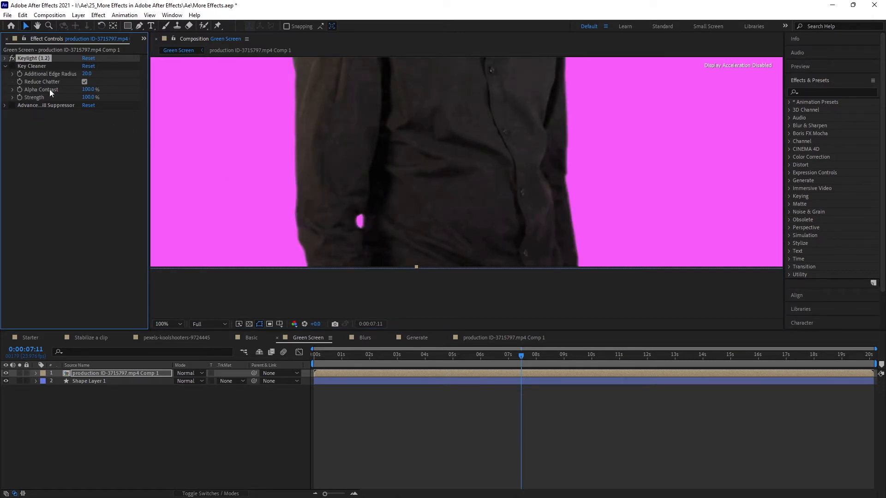
{"action": "left_click", "coordinate": [12, 66]}
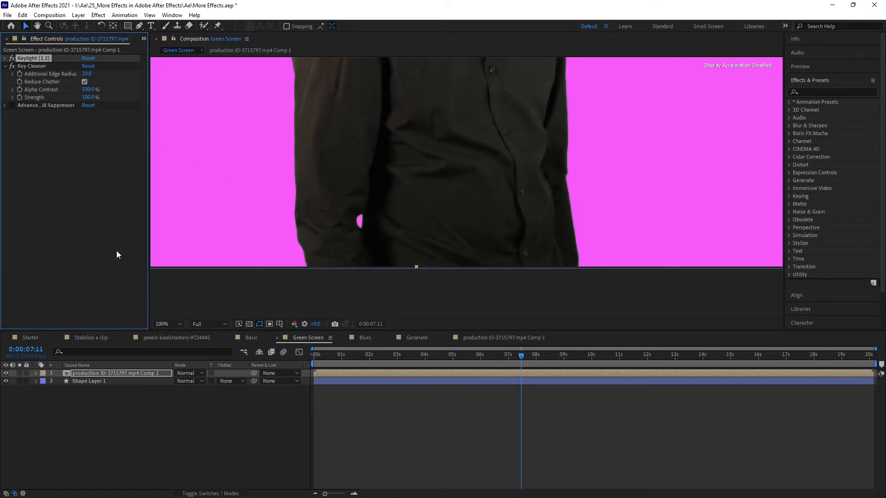
{"action": "scroll", "coordinate": [503, 189], "scroll_direction": "up", "scroll_amount": 1}
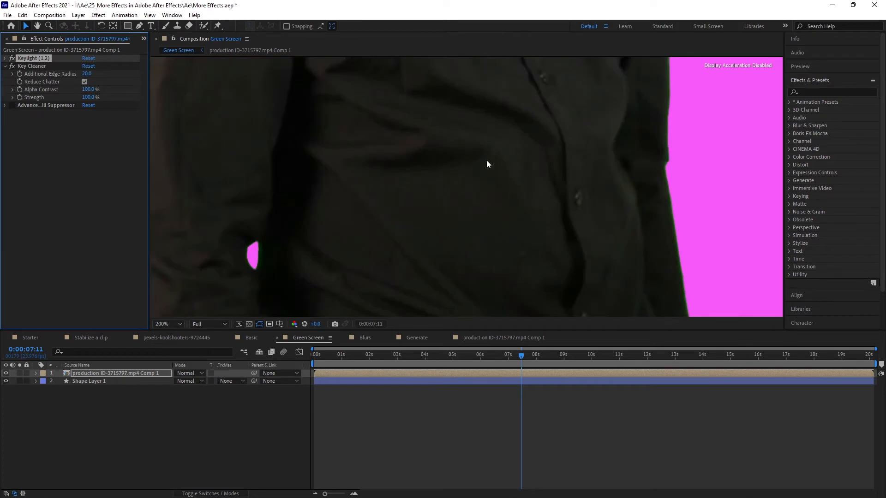
{"action": "left_click_drag", "start_coordinate": [486, 173], "coordinate": [476, 221]}
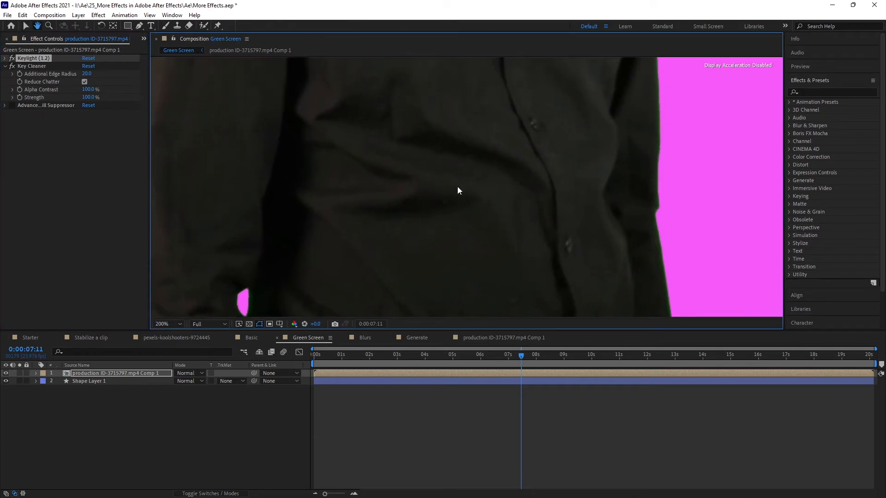
{"action": "left_click", "coordinate": [12, 67]}
{"action": "left_click", "coordinate": [12, 67]}
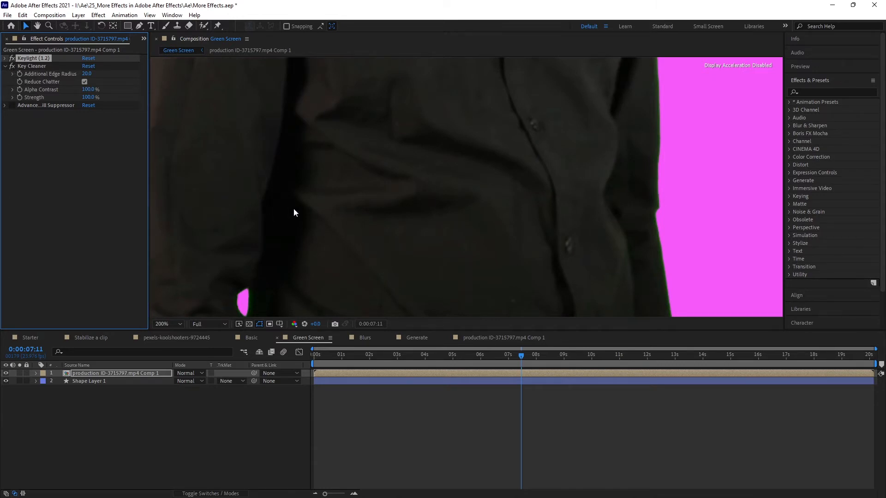
{"action": "key", "text": "comma"}
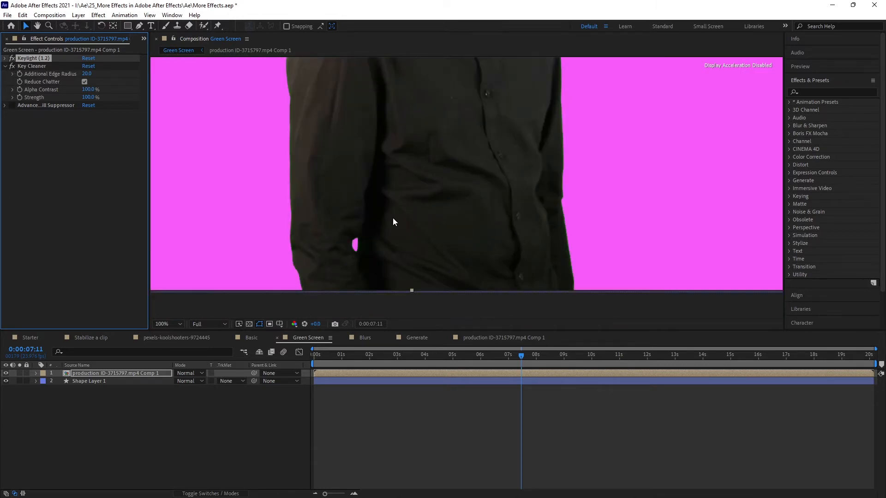
{"action": "left_click", "coordinate": [12, 67]}
{"action": "left_click", "coordinate": [11, 67]}
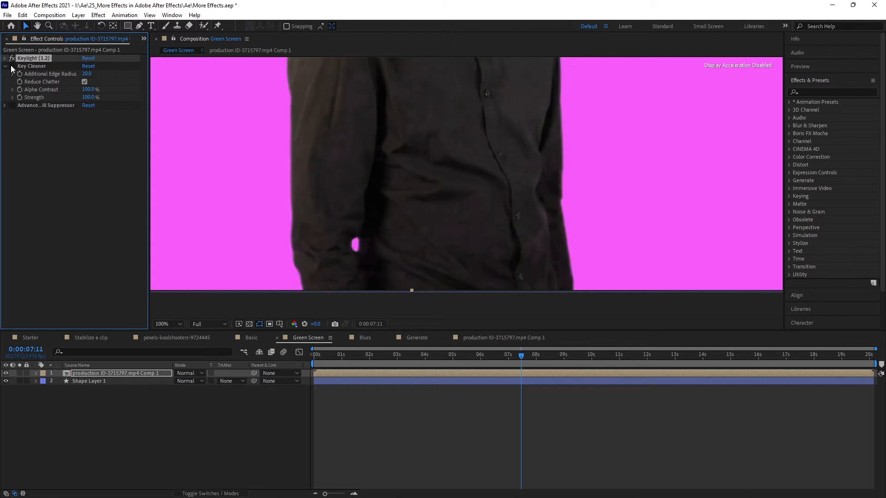
{"action": "left_click", "coordinate": [12, 67]}
{"action": "left_click", "coordinate": [11, 67]}
{"action": "left_click", "coordinate": [12, 67]}
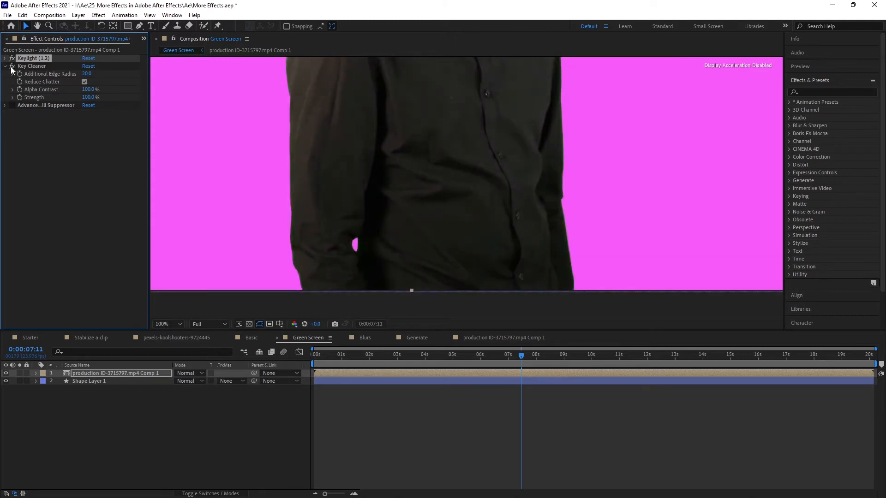
Expand the Advanced Spill Suppressor settings, move the current time to 0:00:06:13 and enable the effect
{"action": "left_click", "coordinate": [6, 105]}
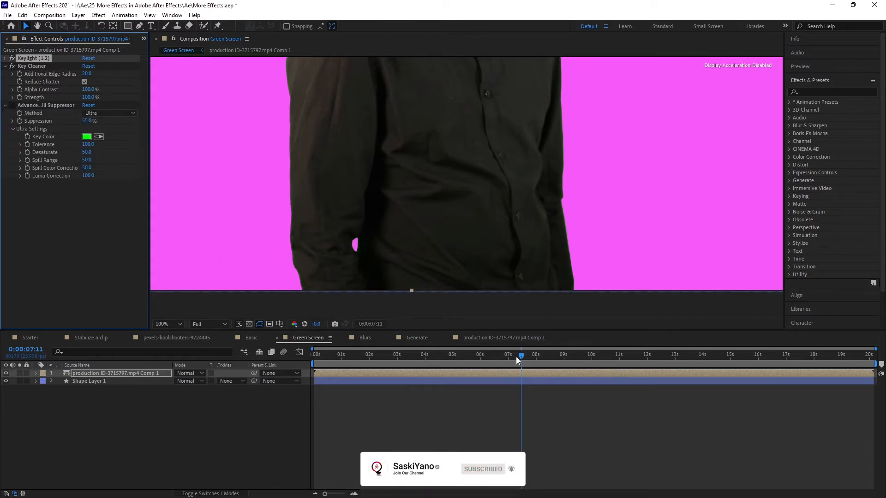
{"action": "left_click_drag", "start_coordinate": [519, 355], "coordinate": [494, 353]}
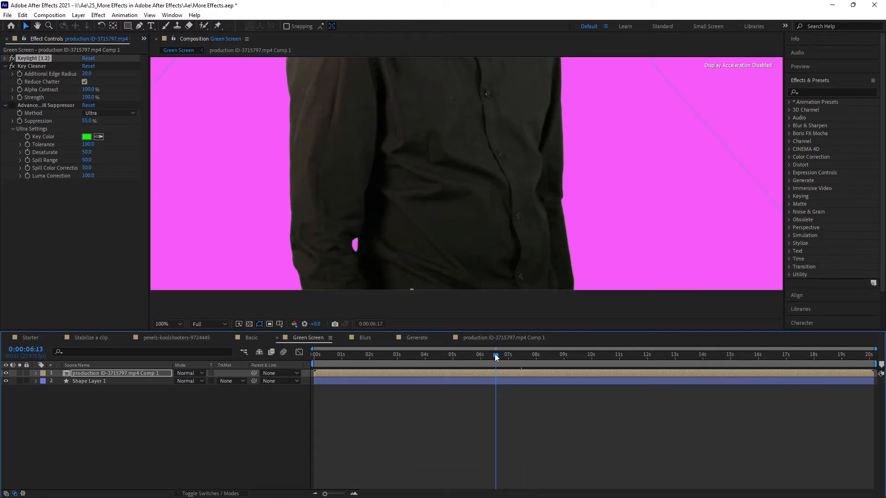
{"action": "left_click", "coordinate": [12, 107]}
{"action": "left_click", "coordinate": [12, 106]}
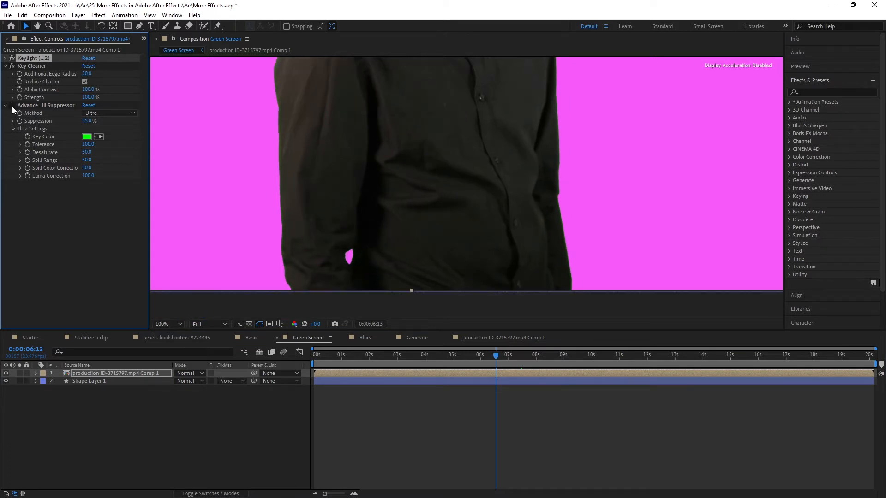
{"action": "left_click", "coordinate": [12, 106]}
Compare the sleeve and shirt edges with Advanced Spill Suppressor off and on, and inspect the man's head and whole figure
{"action": "key", "text": "period"}
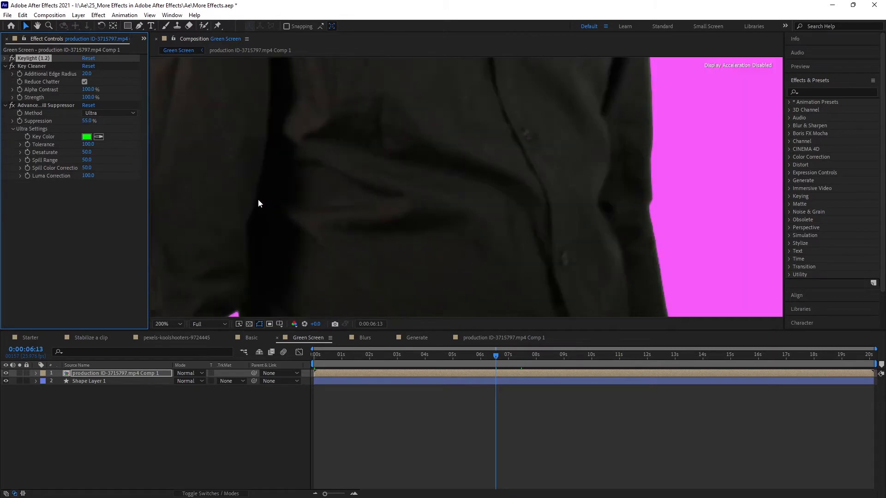
{"action": "left_click_drag", "start_coordinate": [257, 198], "coordinate": [389, 214]}
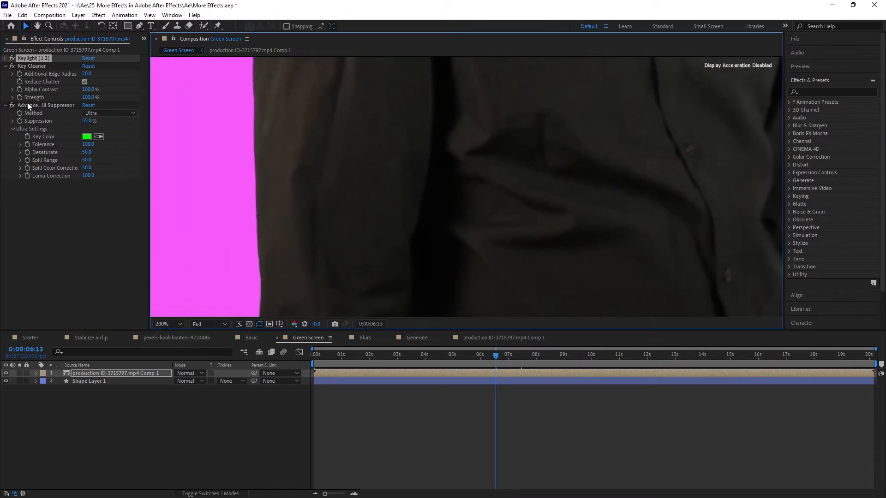
{"action": "left_click", "coordinate": [13, 106]}
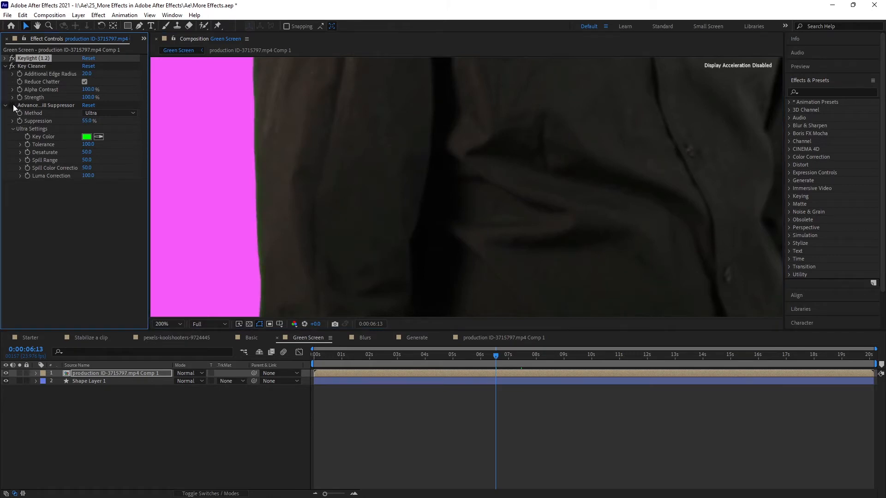
{"action": "left_click", "coordinate": [12, 105]}
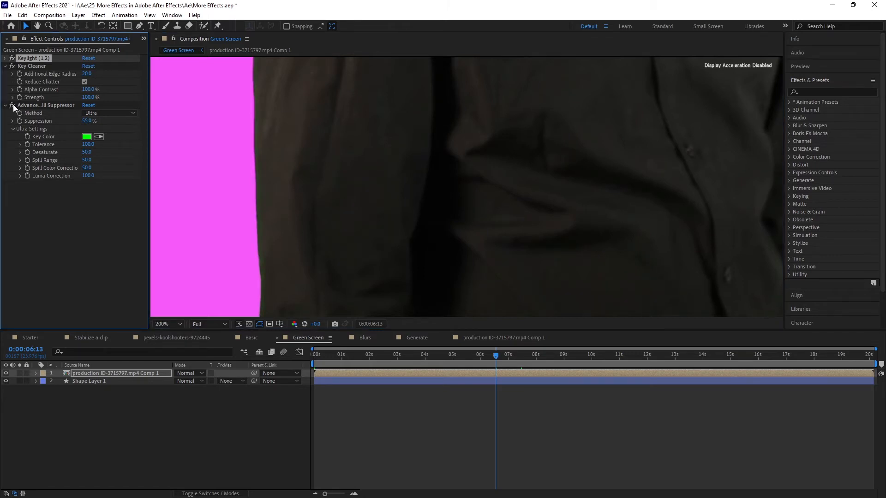
{"action": "key", "text": "comma"}
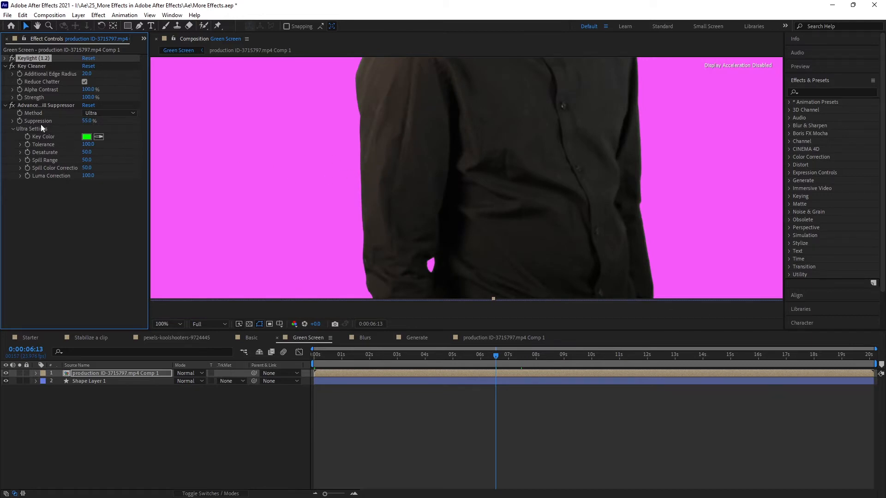
{"action": "left_click", "coordinate": [13, 107]}
{"action": "left_click", "coordinate": [13, 107]}
{"action": "left_click_drag", "start_coordinate": [438, 145], "coordinate": [405, 304]}
{"action": "left_click_drag", "start_coordinate": [431, 174], "coordinate": [421, 292]}
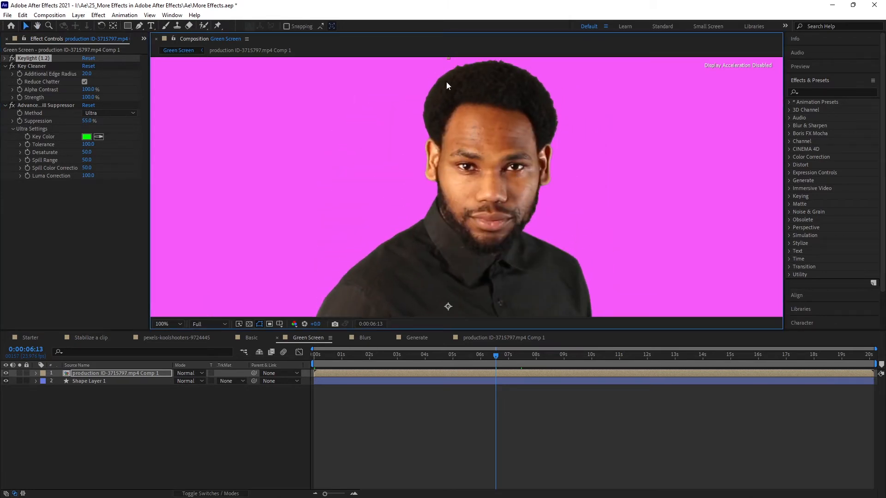
{"action": "scroll", "coordinate": [447, 82], "scroll_direction": "up", "scroll_amount": 1}
{"action": "scroll", "coordinate": [456, 159], "scroll_direction": "down", "scroll_amount": 3}
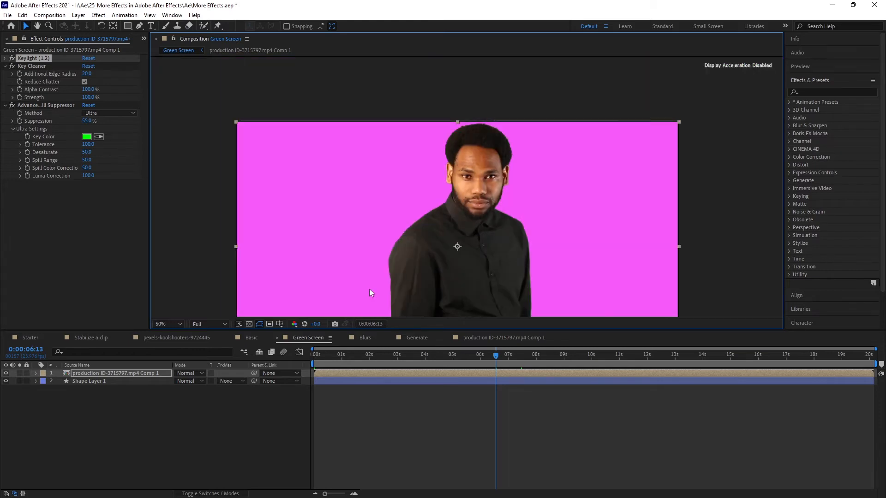
Fit the green screen view, switch to the Generate composition and select the Fractal layer at time 0:00:00:00
{"action": "left_click", "coordinate": [171, 322]}
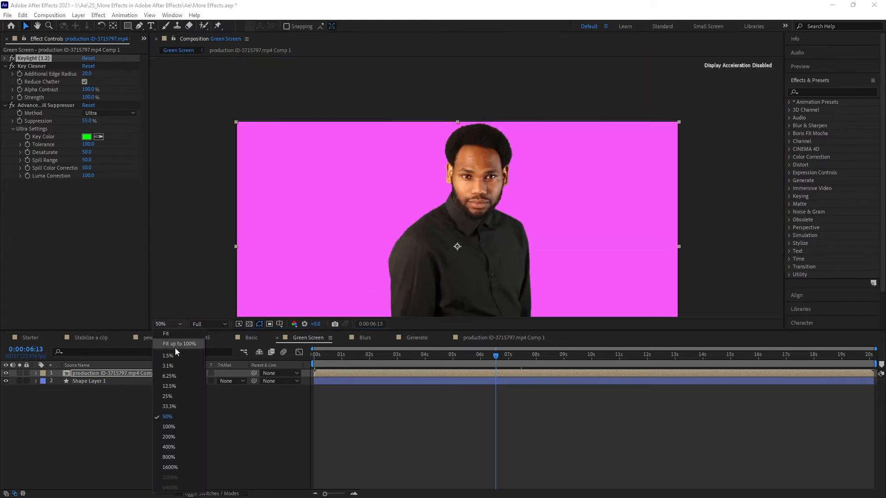
{"action": "left_click", "coordinate": [169, 335]}
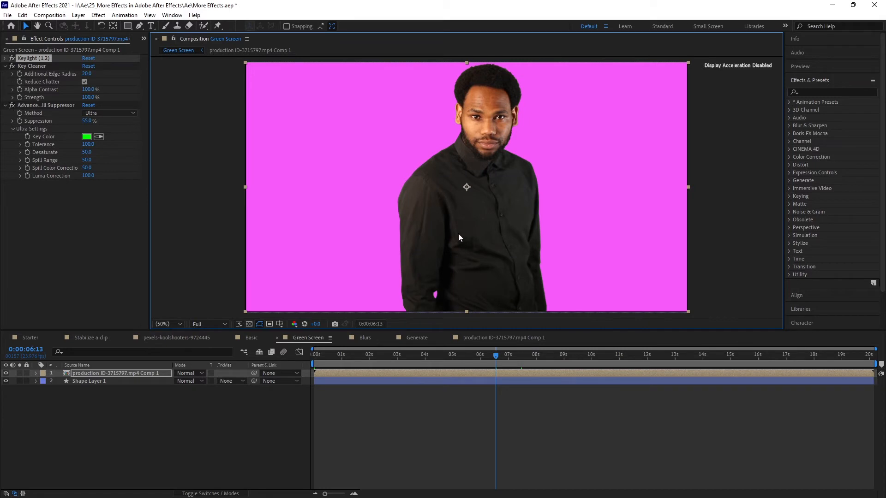
{"action": "left_click", "coordinate": [407, 338]}
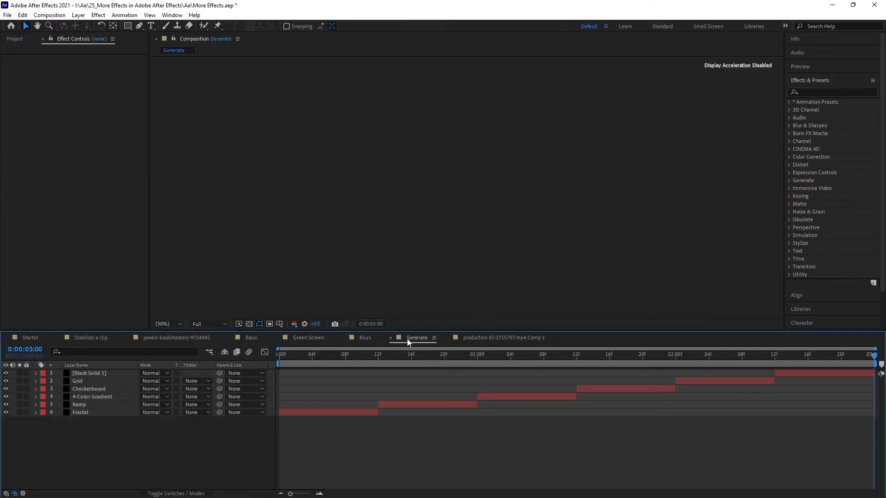
{"action": "left_click_drag", "start_coordinate": [734, 359], "coordinate": [287, 359]}
{"action": "left_click", "coordinate": [302, 412]}
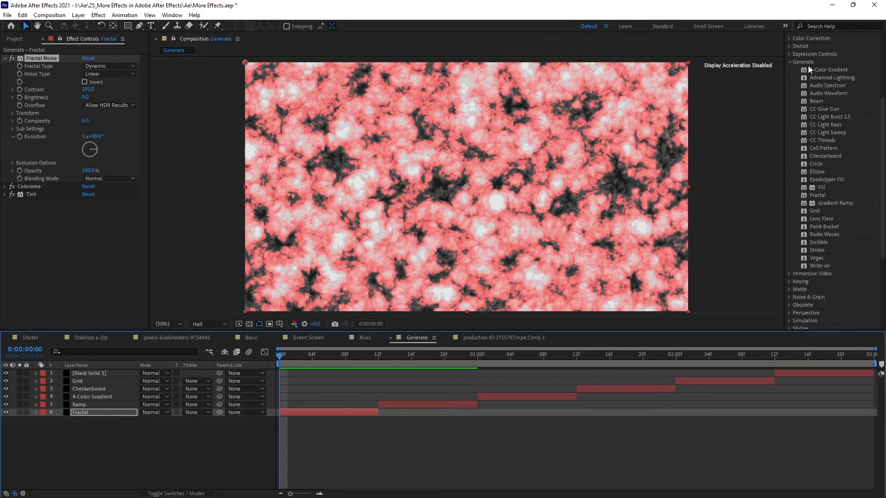
Browse the list of effects in the Generate category
{"action": "left_click", "coordinate": [790, 62]}
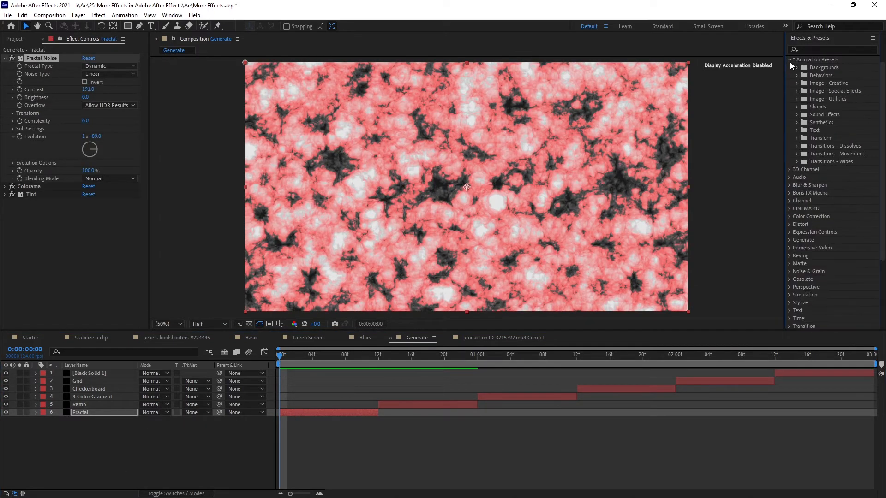
{"action": "left_click", "coordinate": [790, 62]}
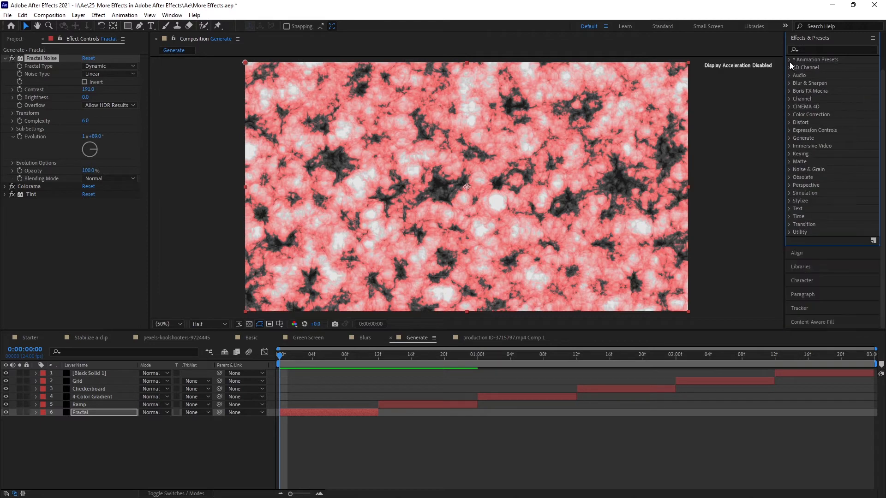
{"action": "left_click", "coordinate": [790, 138]}
{"action": "scroll", "coordinate": [811, 152], "scroll_direction": "down", "scroll_amount": 4}
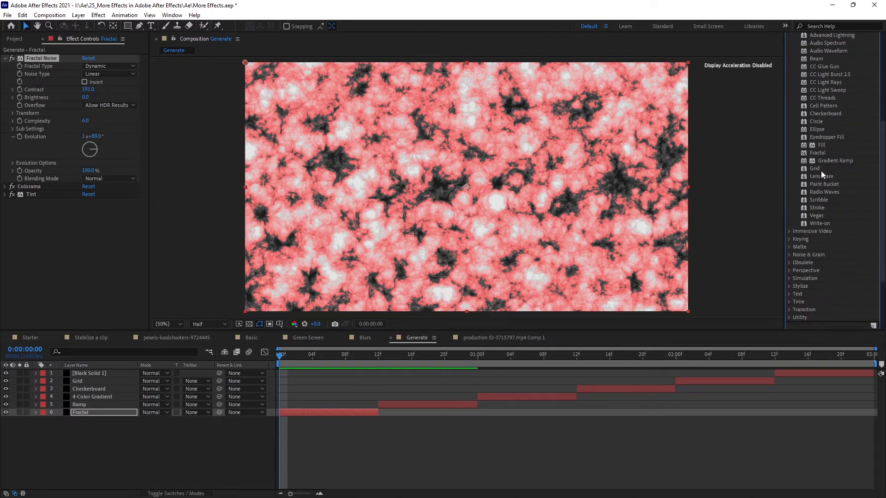
{"action": "scroll", "coordinate": [823, 192], "scroll_direction": "up", "scroll_amount": 1}
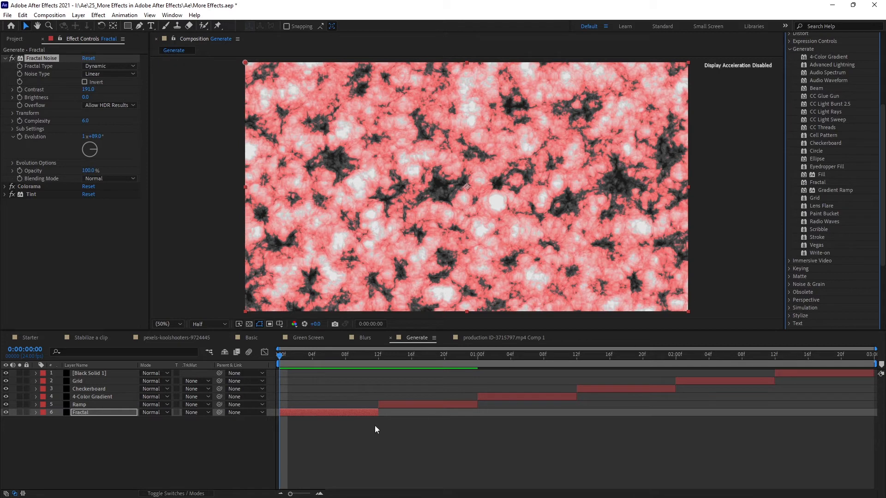
Disable the Tint and Colorama effects on the Fractal layer
{"action": "left_click_drag", "start_coordinate": [278, 359], "coordinate": [230, 375]}
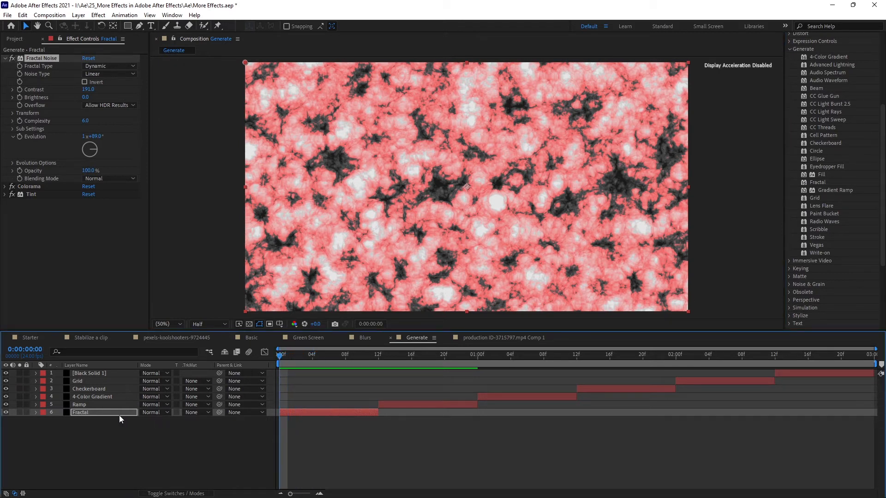
{"action": "left_click", "coordinate": [105, 412]}
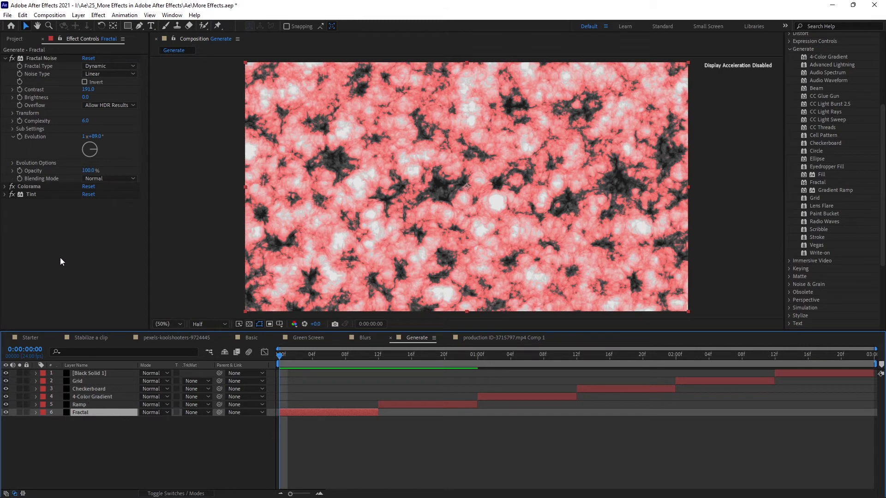
{"action": "left_click", "coordinate": [12, 194]}
{"action": "left_click", "coordinate": [12, 186]}
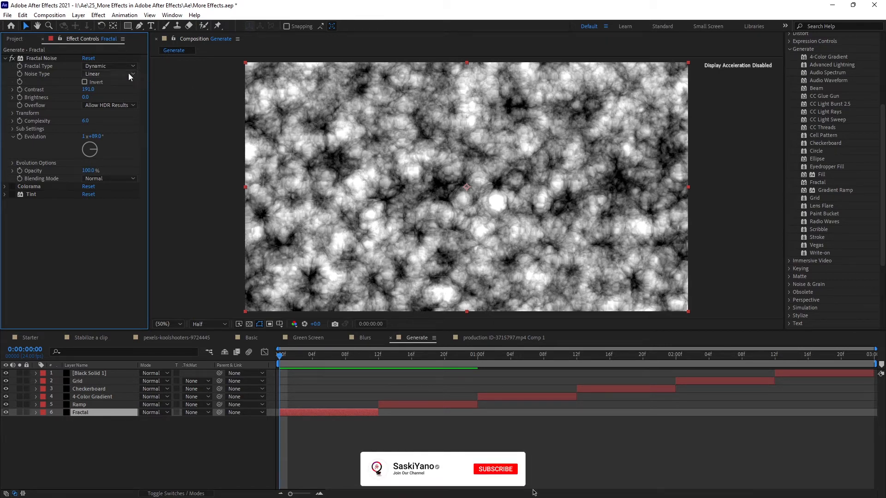
Try the Basic fractal type in Fractal Noise and return it to Dynamic
{"action": "left_click", "coordinate": [113, 67]}
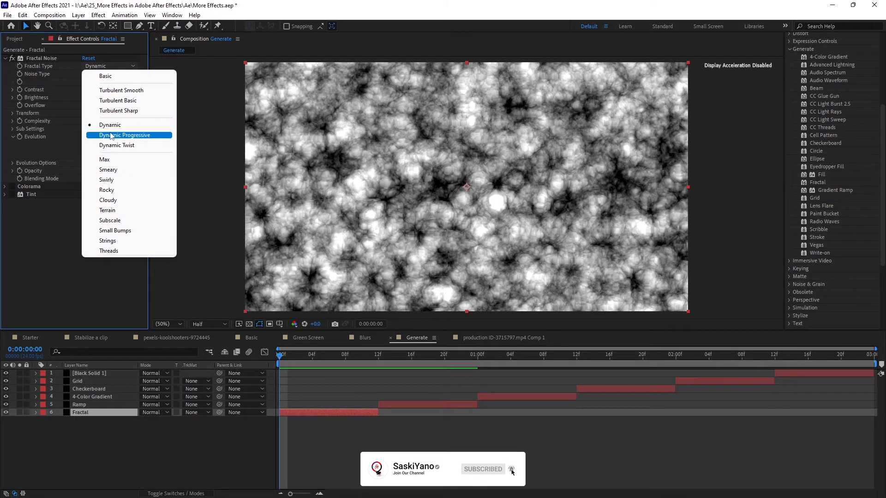
{"action": "left_click", "coordinate": [131, 77]}
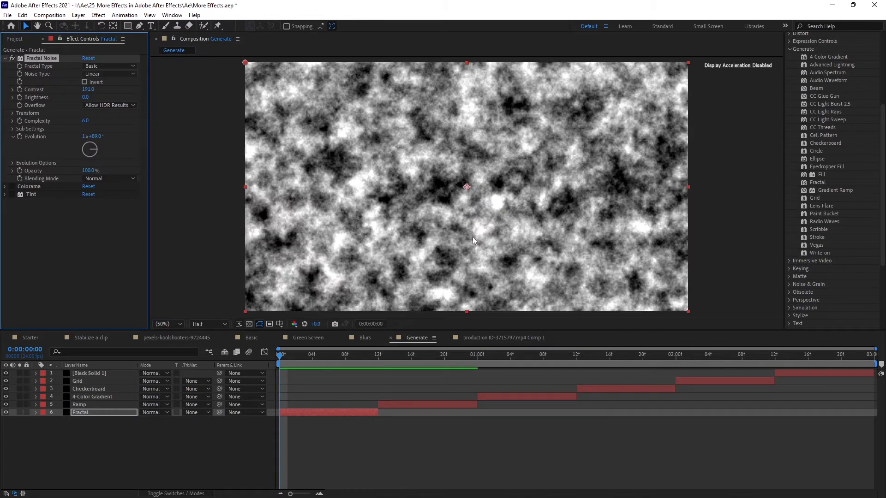
{"action": "left_click", "coordinate": [109, 66]}
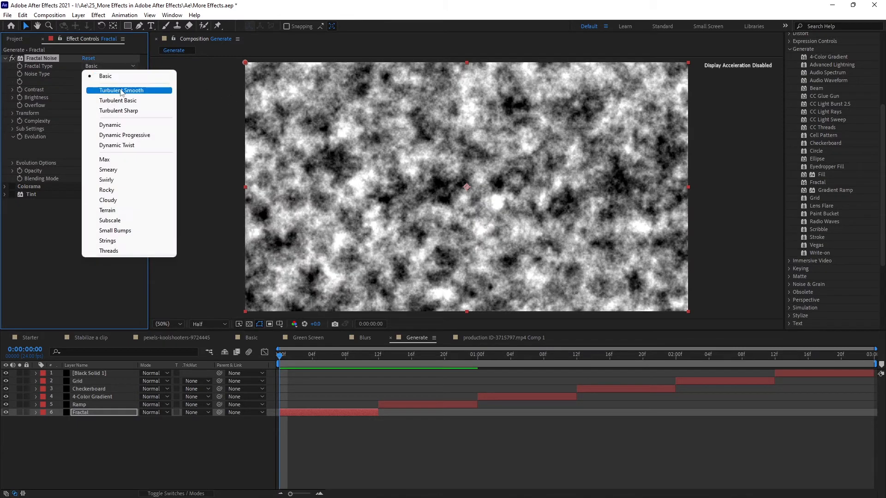
{"action": "left_click", "coordinate": [117, 123]}
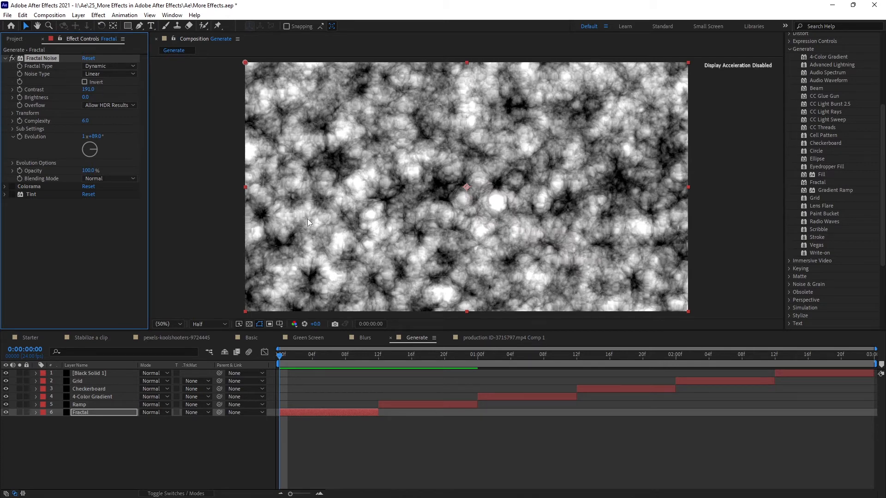
Re-enable Colorama and Tint on the Fractal layer and set the Fractal Noise Evolution to 2x+19° at the first frame
{"action": "left_click", "coordinate": [12, 187]}
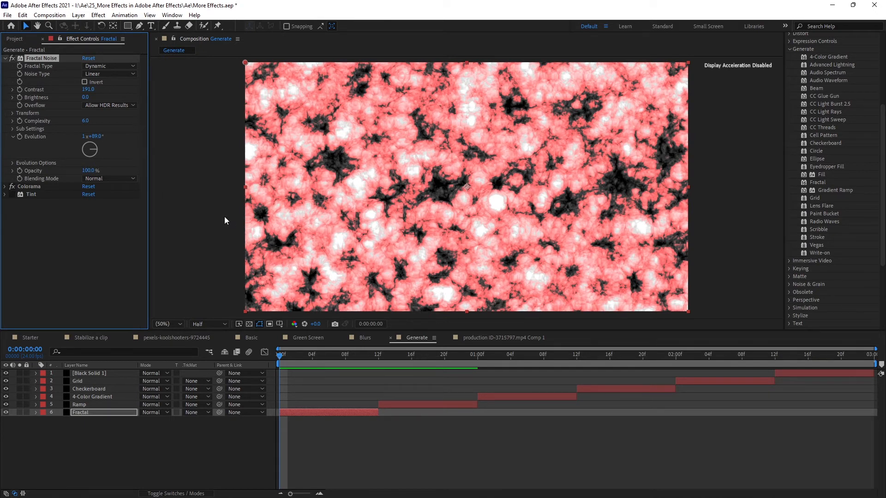
{"action": "left_click", "coordinate": [12, 194]}
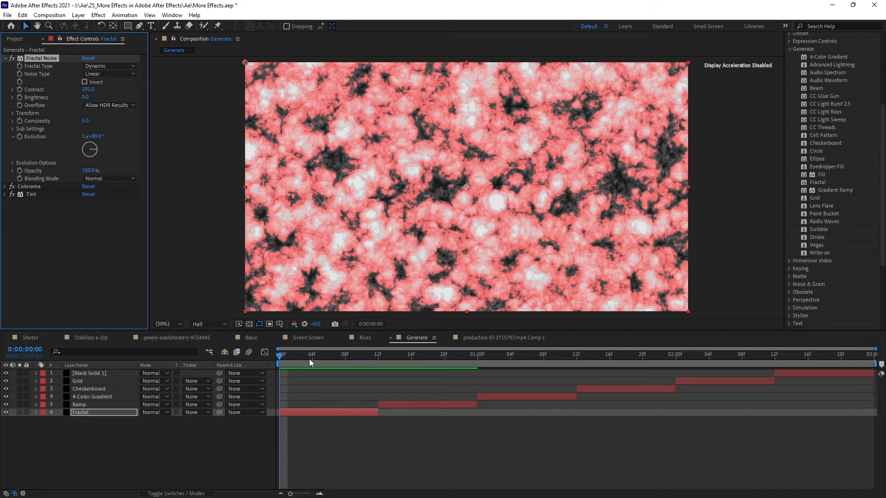
{"action": "mouse_move", "coordinate": [309, 359]}
{"action": "left_mouse_down"}
{"action": "mouse_move", "coordinate": [339, 360]}
{"action": "mouse_move", "coordinate": [296, 359]}
{"action": "left_mouse_up"}
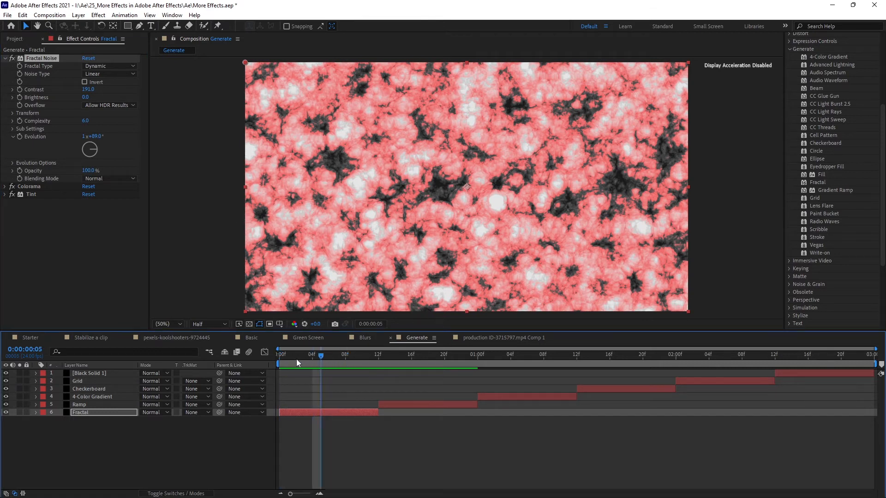
{"action": "key", "text": "Home"}
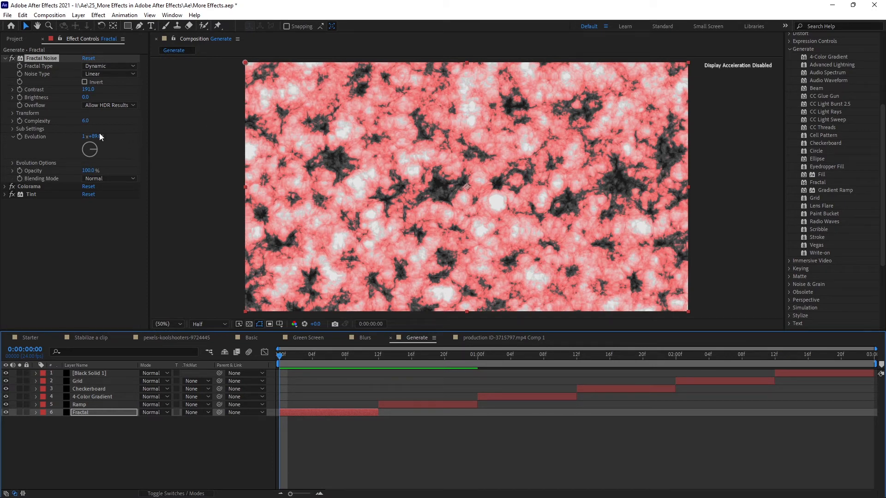
{"action": "left_click_drag", "start_coordinate": [97, 136], "coordinate": [248, 156]}
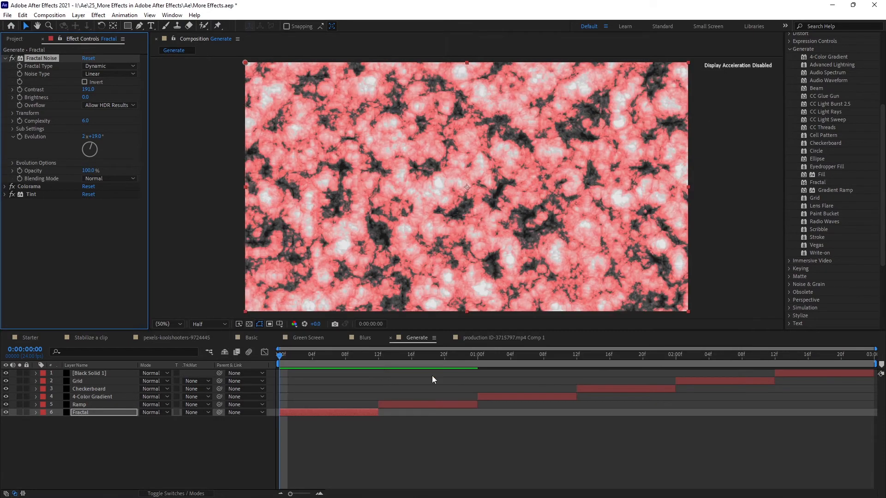
Move the current time to 0:00:00:13 and select the Ramp layer
{"action": "left_click", "coordinate": [379, 356]}
{"action": "left_click", "coordinate": [382, 358]}
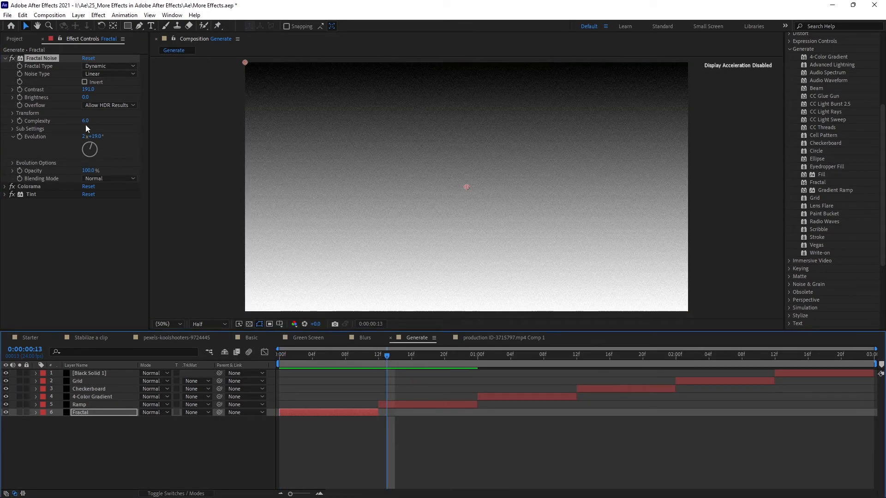
{"action": "left_click", "coordinate": [92, 402]}
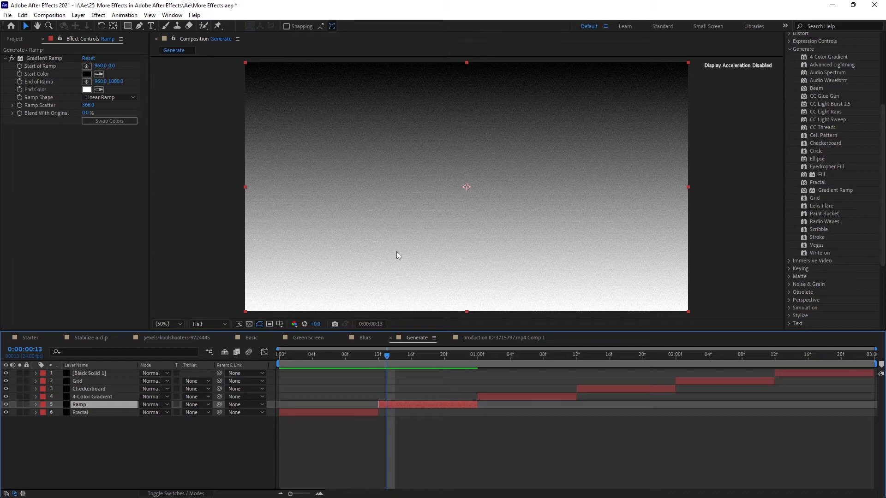
Try a Radial Ramp shape with the Gradient Ramp's start point at about 712, 206, and undo both changes
{"action": "left_click", "coordinate": [60, 57]}
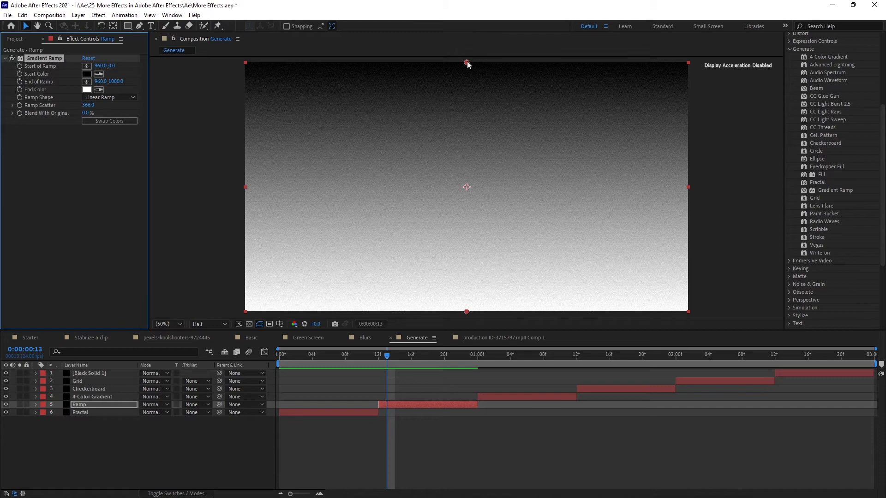
{"action": "left_click_drag", "start_coordinate": [467, 63], "coordinate": [409, 111]}
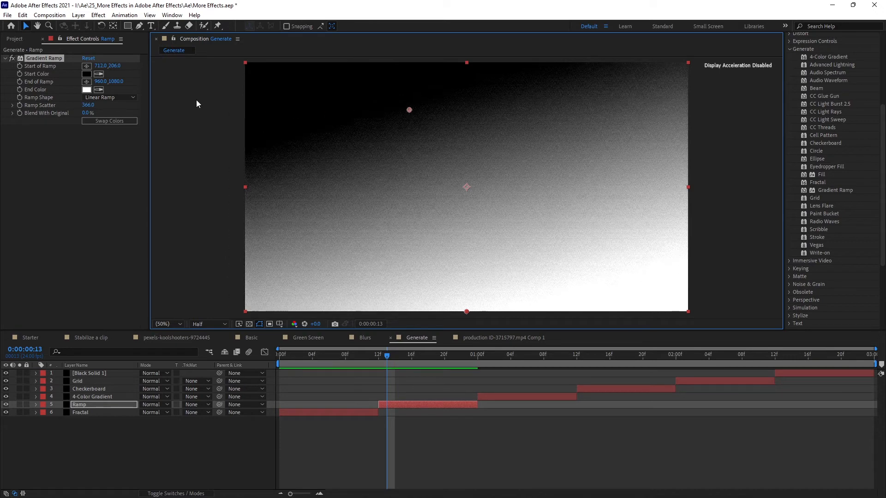
{"action": "left_click", "coordinate": [127, 98]}
{"action": "left_click", "coordinate": [114, 118]}
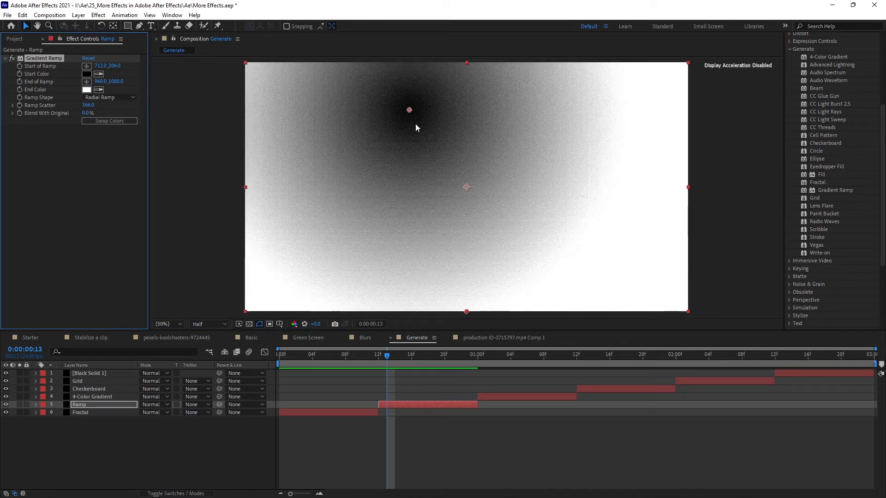
{"action": "key", "text": "ctrl+z"}
{"action": "key", "text": "ctrl+z"}
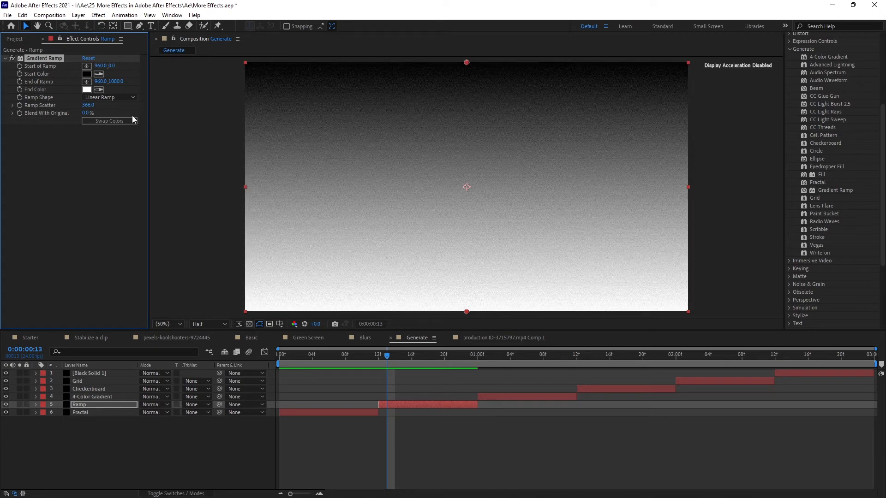
Reduce the Gradient Ramp's Ramp Scatter to 0 while checking the grain up close
{"action": "scroll", "coordinate": [444, 153], "scroll_direction": "up", "scroll_amount": 2}
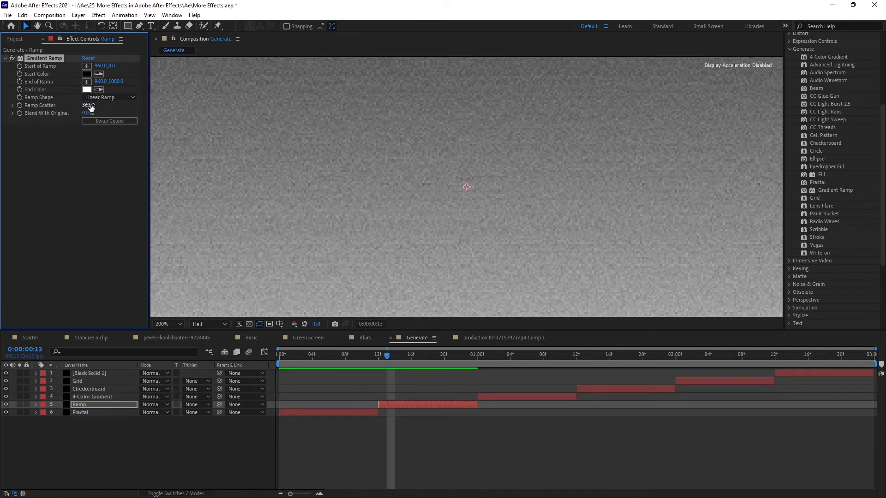
{"action": "left_click_drag", "start_coordinate": [91, 107], "coordinate": [2, 420]}
{"action": "key", "text": "comma"}
{"action": "key", "text": "comma"}
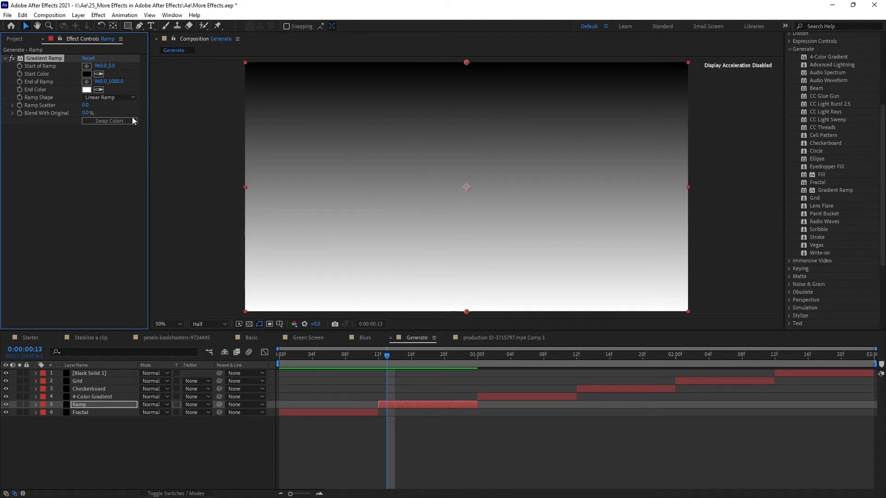
{"action": "left_click_drag", "start_coordinate": [85, 105], "coordinate": [46, 107]}
Raise the Gradient Ramp's Ramp Scatter to about 208.4
{"action": "left_click", "coordinate": [15, 39]}
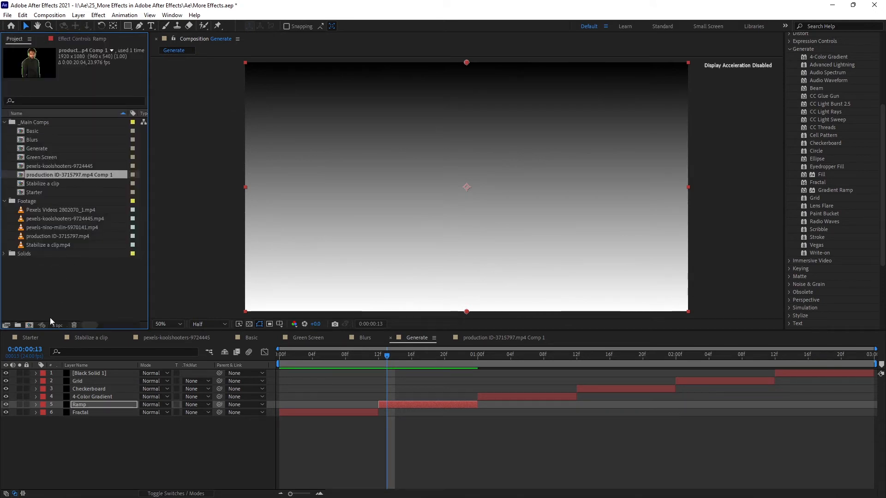
{"action": "left_click", "coordinate": [71, 37]}
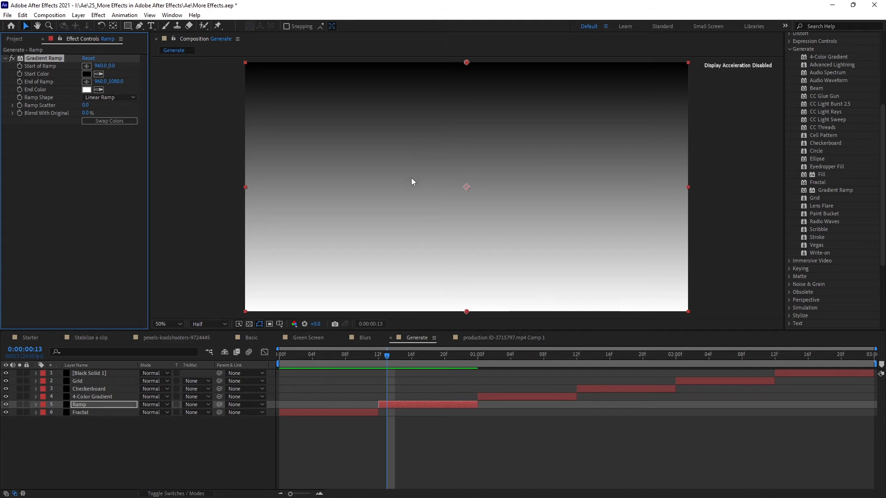
{"action": "left_click_drag", "start_coordinate": [87, 106], "coordinate": [200, 107]}
At 0:00:01:01, move the yellow Point 1 of the 4-Color Gradient layer's effect to about 724, 130
{"action": "left_click", "coordinate": [483, 363]}
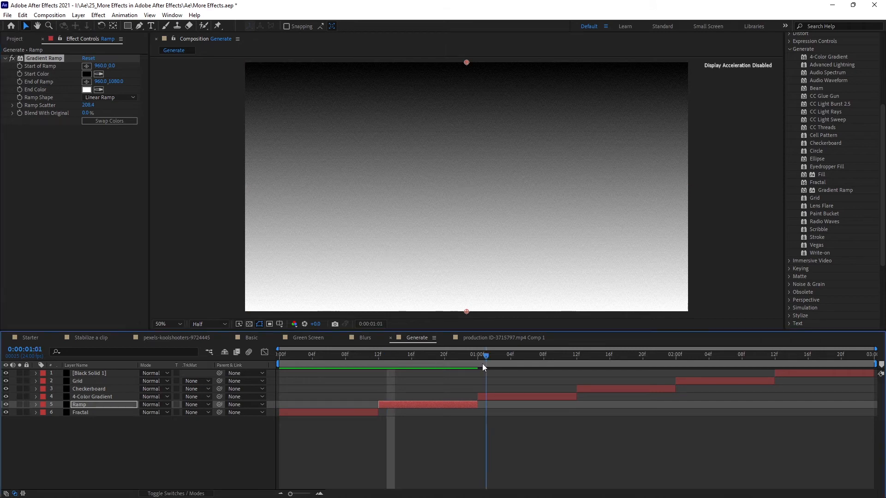
{"action": "left_click", "coordinate": [84, 397]}
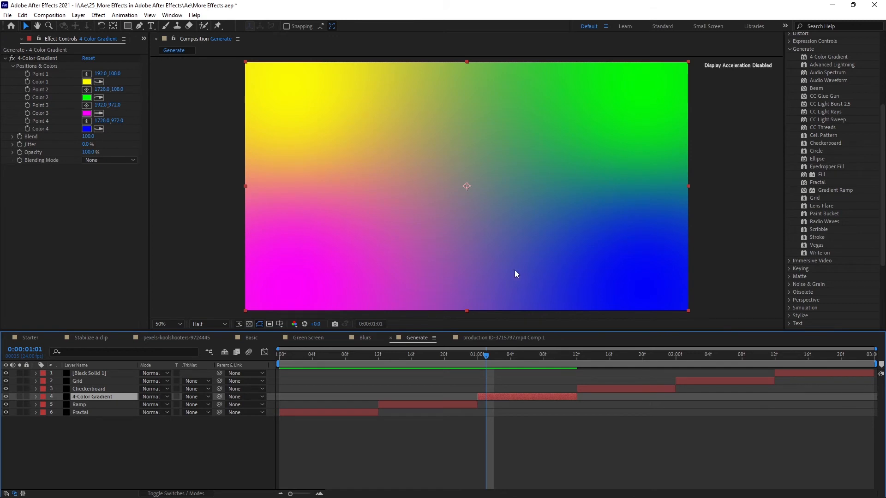
{"action": "left_click", "coordinate": [51, 58]}
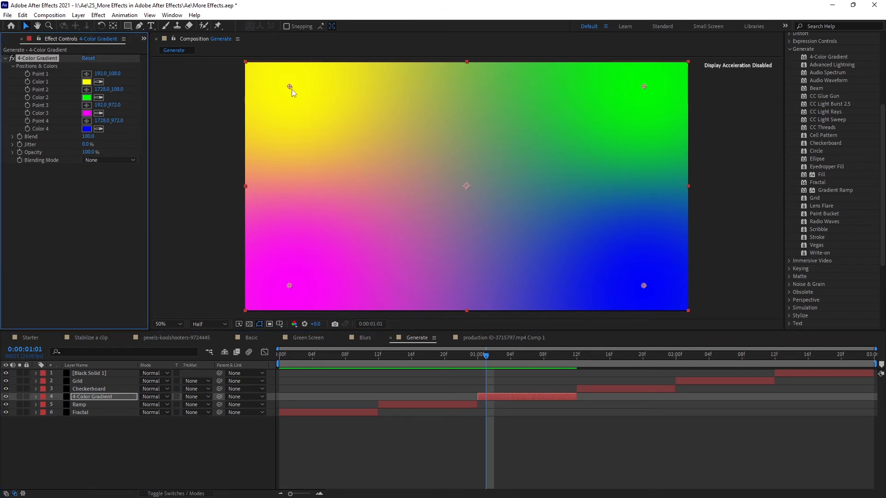
{"action": "left_click_drag", "start_coordinate": [292, 89], "coordinate": [219, 255]}
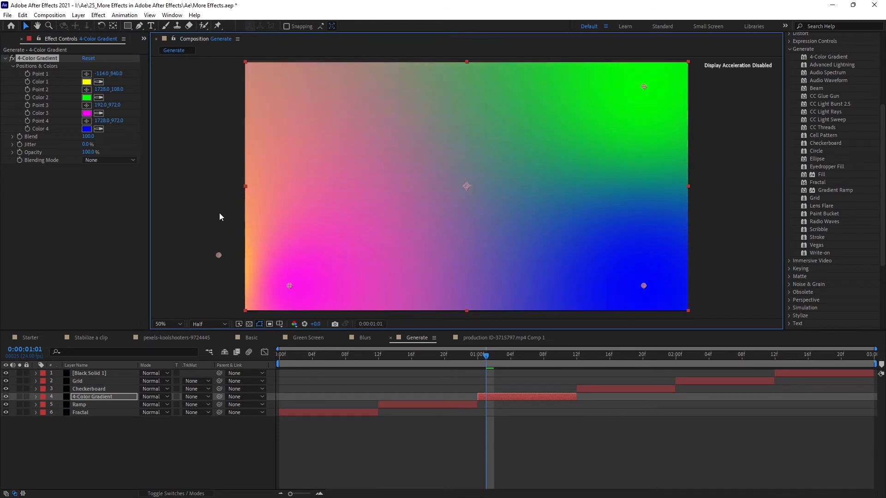
{"action": "left_click_drag", "start_coordinate": [219, 213], "coordinate": [412, 92]}
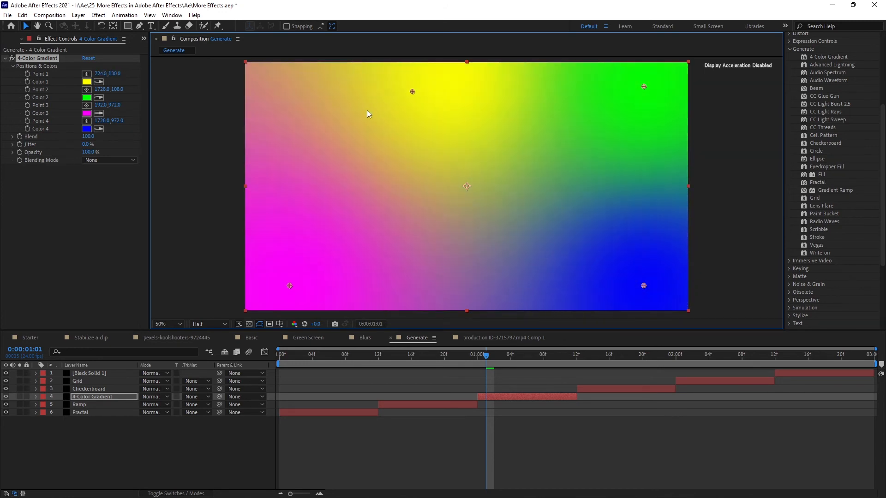
Move the 4-Color Gradient's yellow Point 1 to about 120, 130 and look over the effect's blending mode options
{"action": "left_click_drag", "start_coordinate": [367, 110], "coordinate": [532, 167]}
{"action": "left_click_drag", "start_coordinate": [373, 263], "coordinate": [273, 91]}
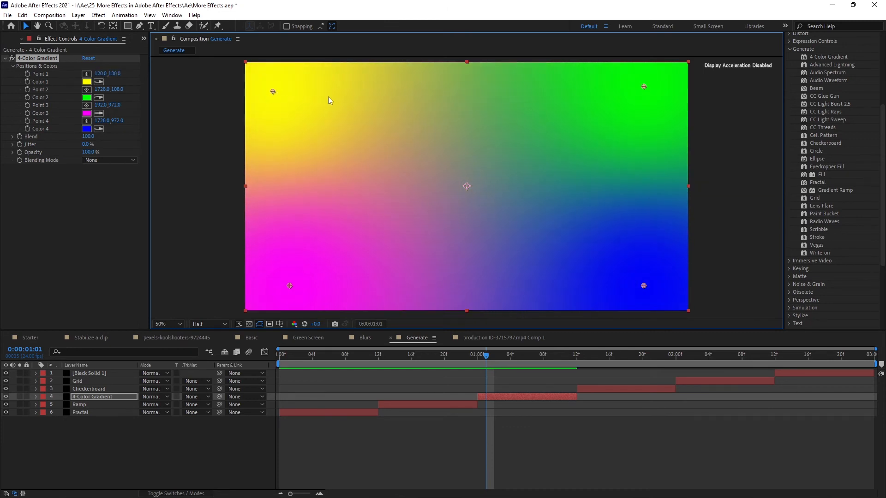
{"action": "left_click", "coordinate": [101, 162]}
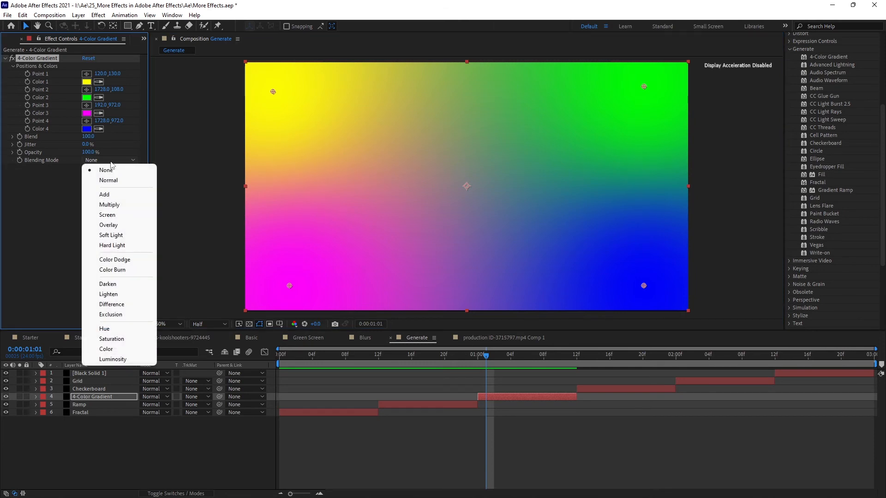
{"action": "left_click", "coordinate": [66, 182]}
{"action": "left_click", "coordinate": [66, 185]}
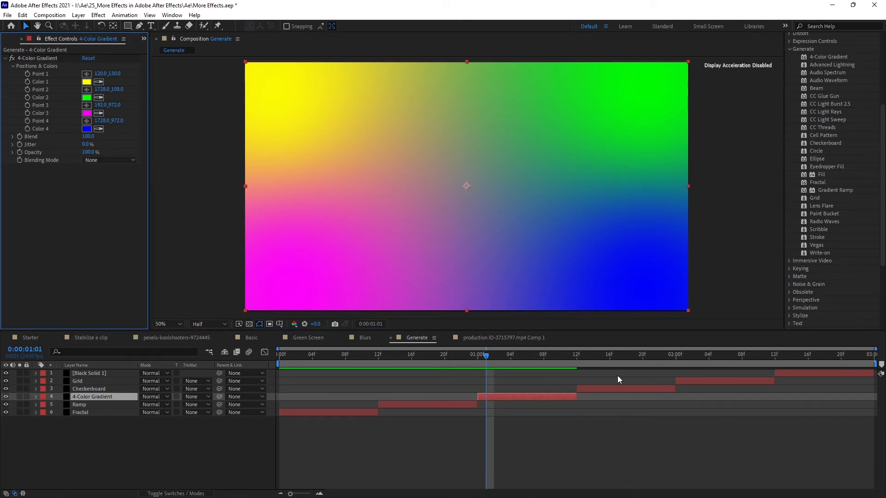
At 0:00:01:14, set the Width of the Checkerboard layer's effect to 200, comparing it with the previous size
{"action": "left_click", "coordinate": [594, 361]}
{"action": "left_click", "coordinate": [95, 390]}
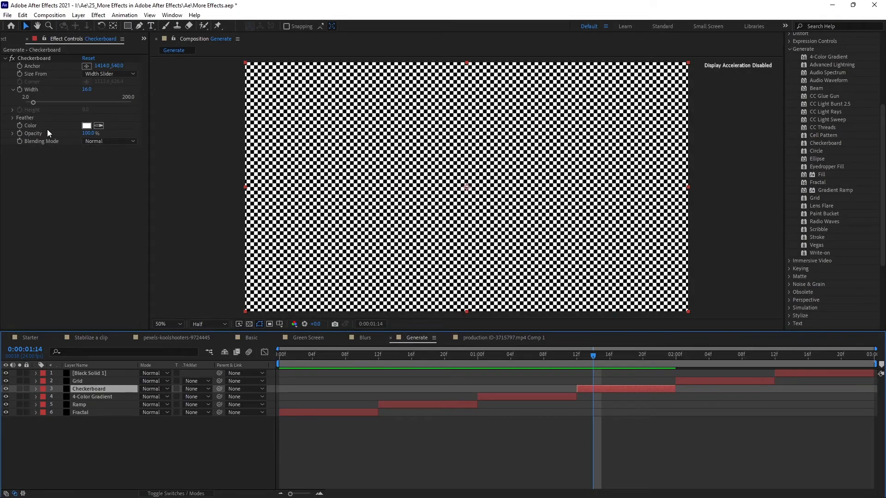
{"action": "left_click_drag", "start_coordinate": [34, 102], "coordinate": [170, 104]}
{"action": "key", "text": "ctrl+z"}
{"action": "key", "text": "ctrl+shift+z"}
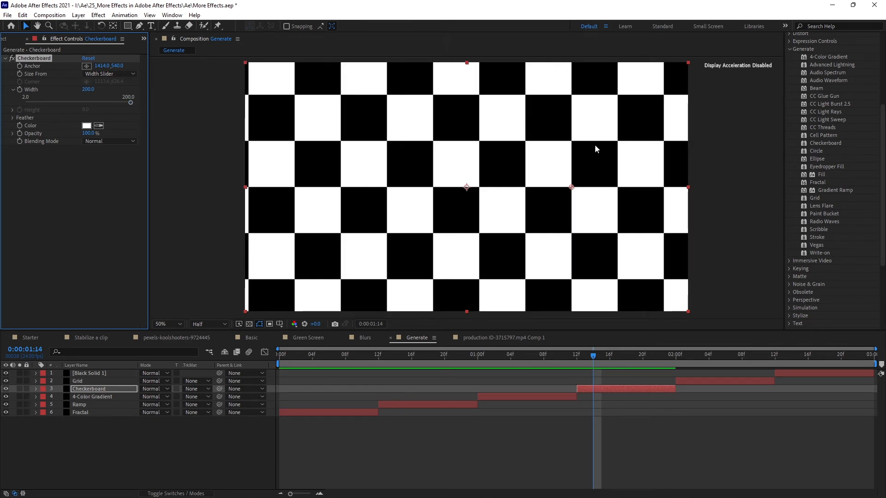
Soften the Checkerboard's edges with a Feather Width of about 26.9 and a Feather Height of about 20.9
{"action": "left_click", "coordinate": [13, 119]}
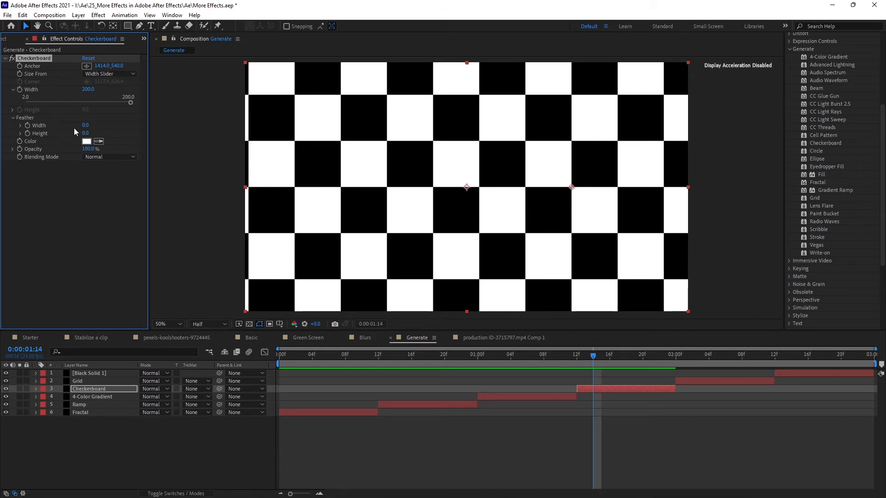
{"action": "left_click_drag", "start_coordinate": [85, 125], "coordinate": [209, 124]}
{"action": "left_click_drag", "start_coordinate": [85, 133], "coordinate": [179, 133]}
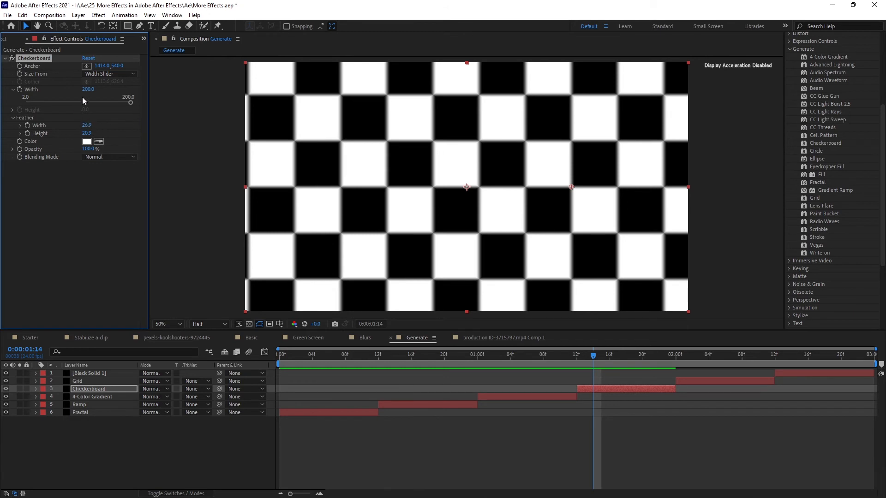
Size the Checkerboard from Corner Point, compare it with Width & Height Sliders, and return to Corner Point
{"action": "left_click", "coordinate": [118, 74]}
{"action": "left_click", "coordinate": [119, 84]}
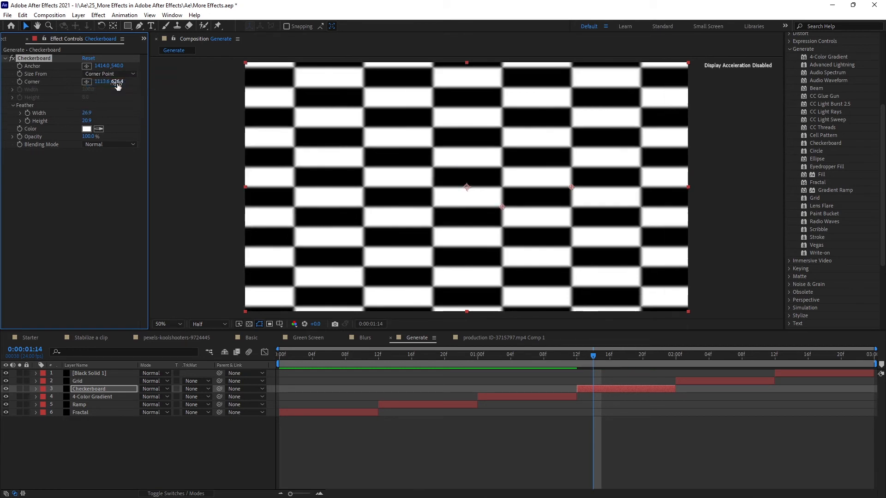
{"action": "left_click", "coordinate": [111, 74]}
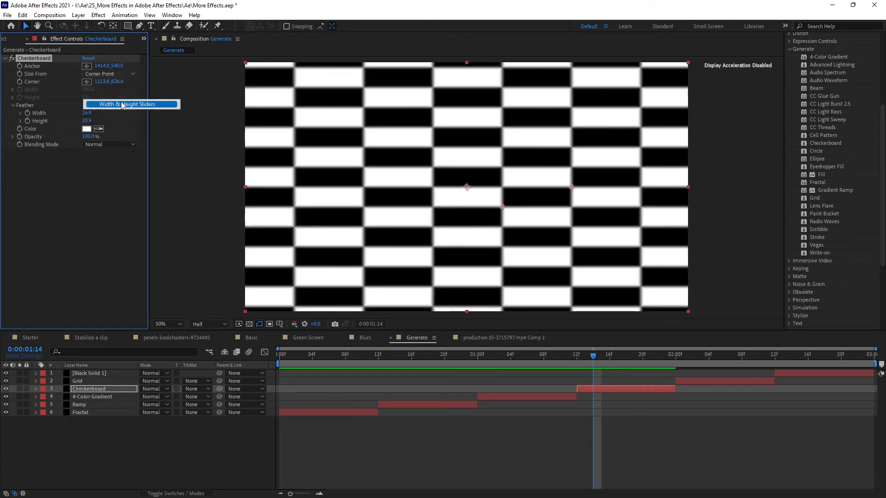
{"action": "left_click", "coordinate": [107, 103]}
{"action": "left_click", "coordinate": [125, 74]}
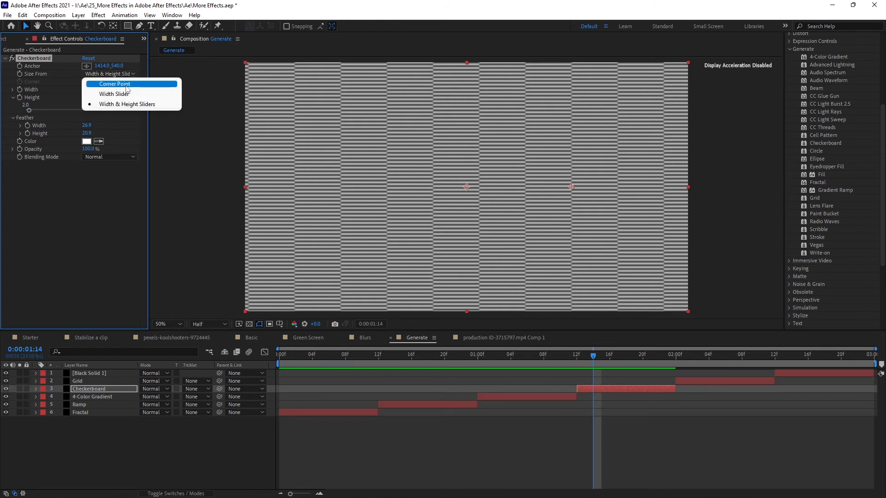
{"action": "left_click", "coordinate": [126, 84]}
At 0:00:02:02, size the Grid layer's effect from Width & Height Sliders and set both Width and Height to 200
{"action": "key", "text": "space"}
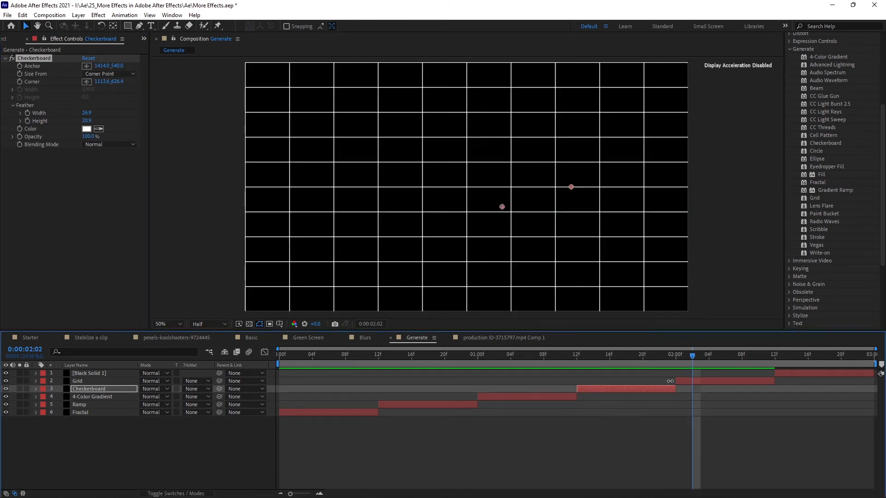
{"action": "left_click", "coordinate": [118, 382]}
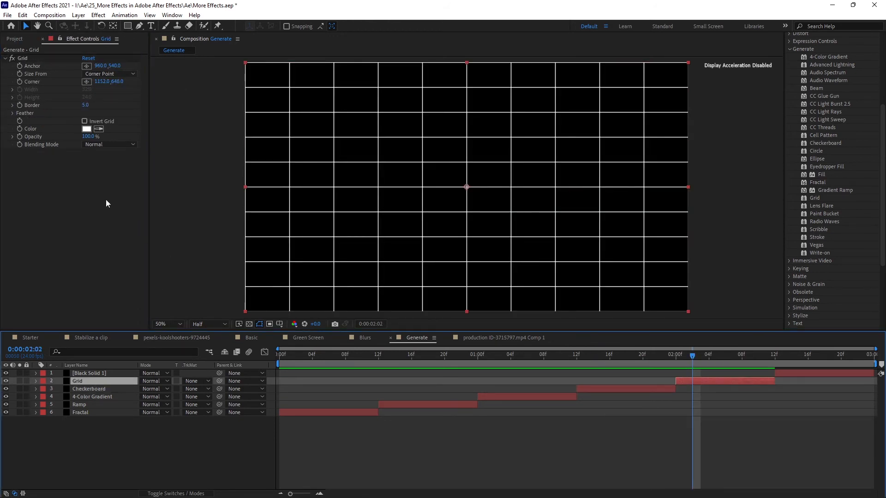
{"action": "left_click", "coordinate": [49, 58]}
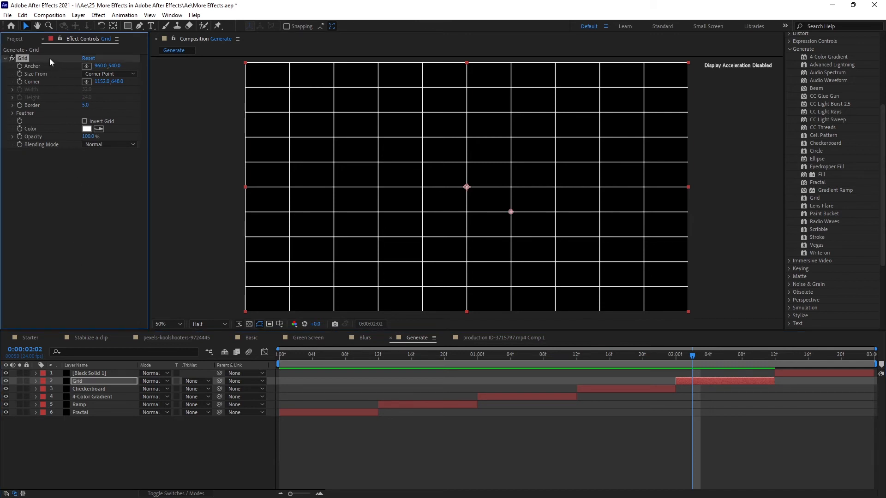
{"action": "left_click", "coordinate": [121, 73]}
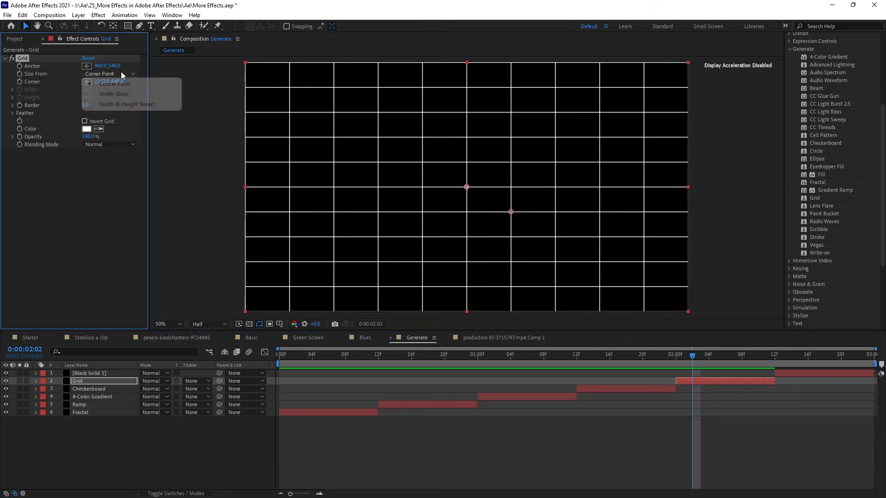
{"action": "left_click", "coordinate": [128, 102]}
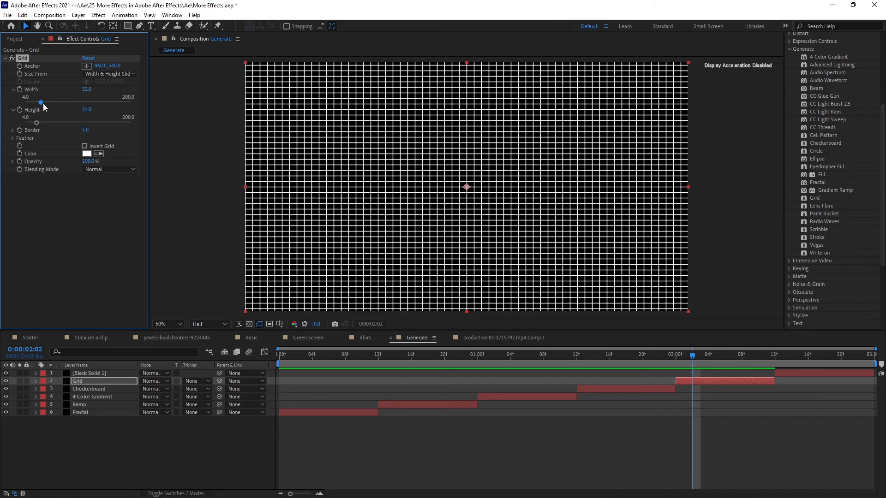
{"action": "left_click_drag", "start_coordinate": [42, 101], "coordinate": [150, 103]}
{"action": "left_click_drag", "start_coordinate": [50, 122], "coordinate": [142, 122]}
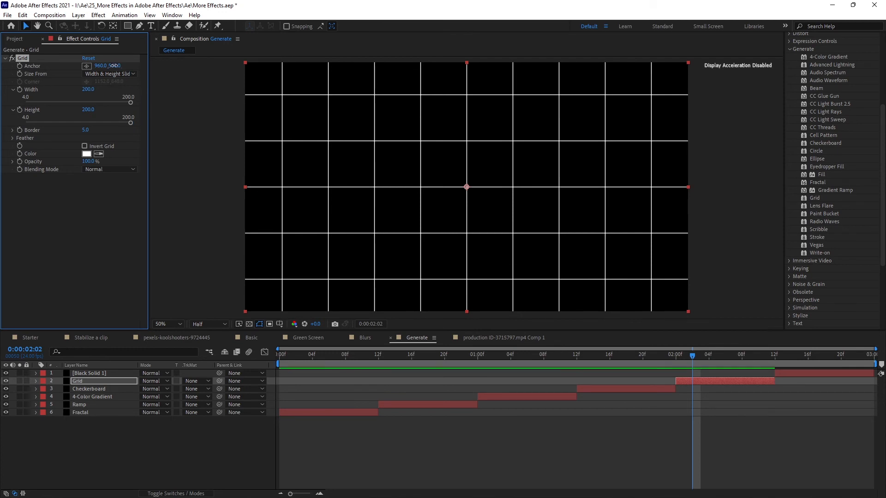
Shift the Grid effect's Anchor to about 2168, 1156, keeping the Border at 5
{"action": "left_click_drag", "start_coordinate": [114, 66], "coordinate": [251, 69]}
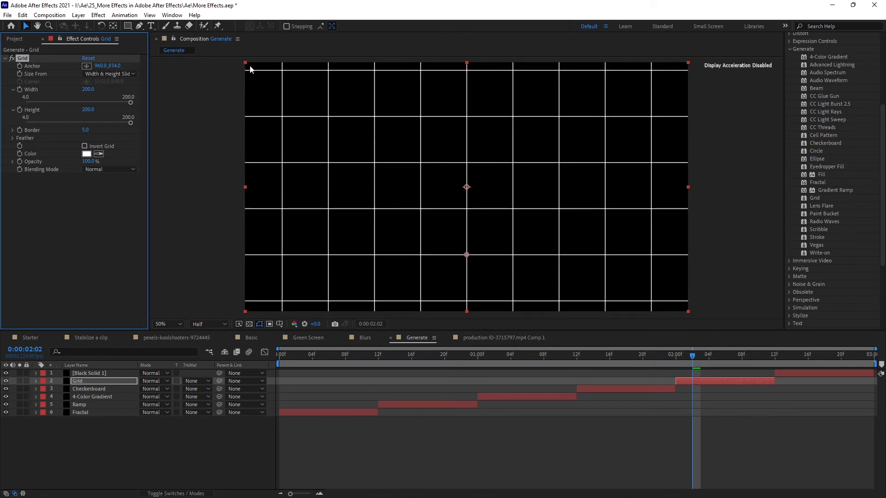
{"action": "left_click_drag", "start_coordinate": [100, 65], "coordinate": [523, 68]}
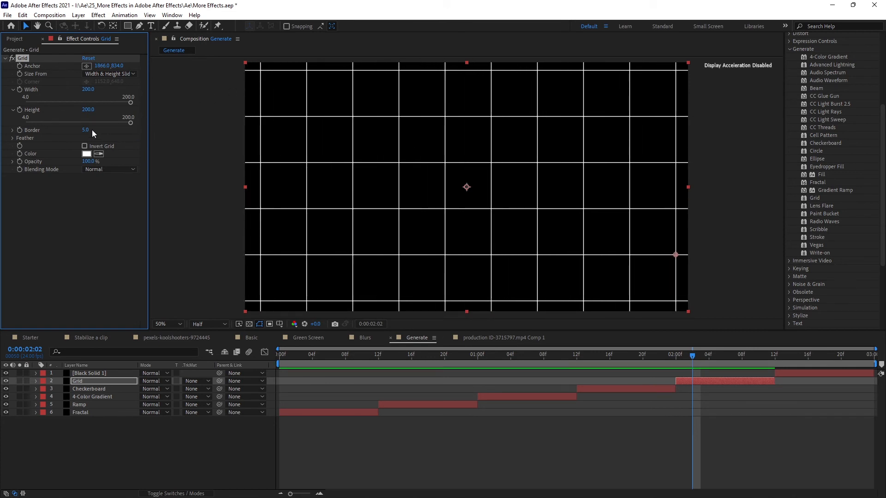
{"action": "mouse_move", "coordinate": [87, 130]}
{"action": "left_mouse_down"}
{"action": "mouse_move", "coordinate": [109, 130]}
{"action": "mouse_move", "coordinate": [77, 133]}
{"action": "left_mouse_up"}
{"action": "left_click_drag", "start_coordinate": [102, 66], "coordinate": [231, 68]}
{"action": "left_click_drag", "start_coordinate": [118, 65], "coordinate": [266, 65]}
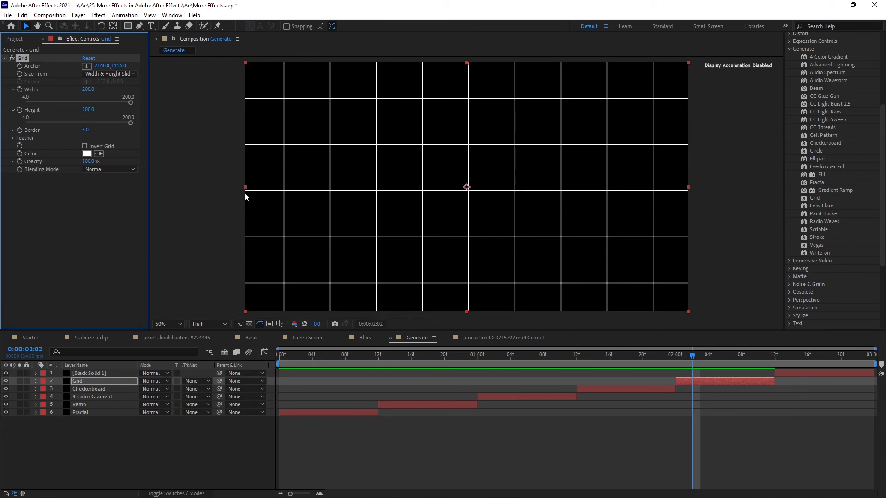
Try enlarging the Grid layer from its lower-left corner, and undo the scaling
{"action": "left_click_drag", "start_coordinate": [244, 311], "coordinate": [142, 461]}
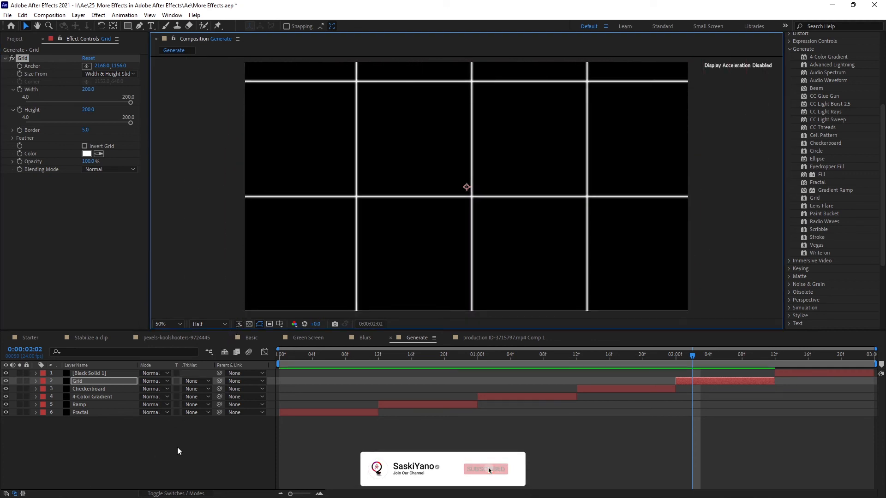
{"action": "key", "text": "ctrl+z"}
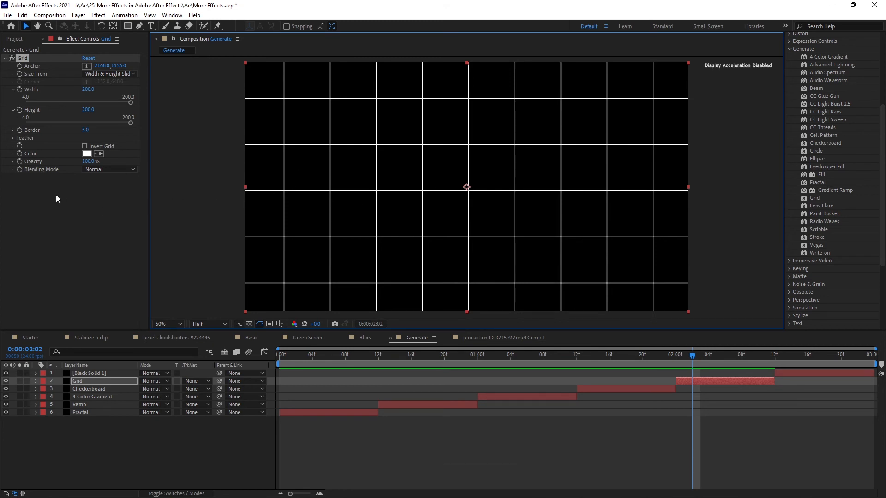
Try a Border of 23 on the Grid effect, look over its Feather and blending mode options, and undo the border change
{"action": "left_click", "coordinate": [12, 138]}
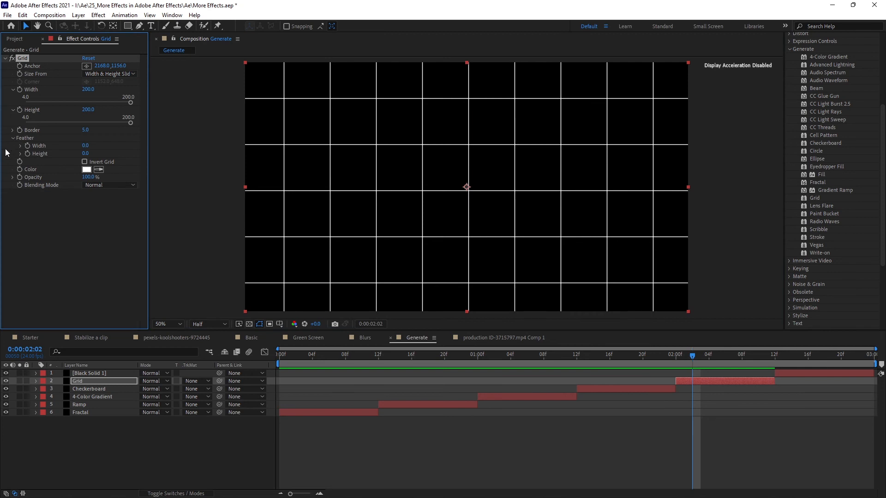
{"action": "left_click", "coordinate": [86, 130]}
{"action": "type", "text": "23"}
{"action": "key", "text": "Return"}
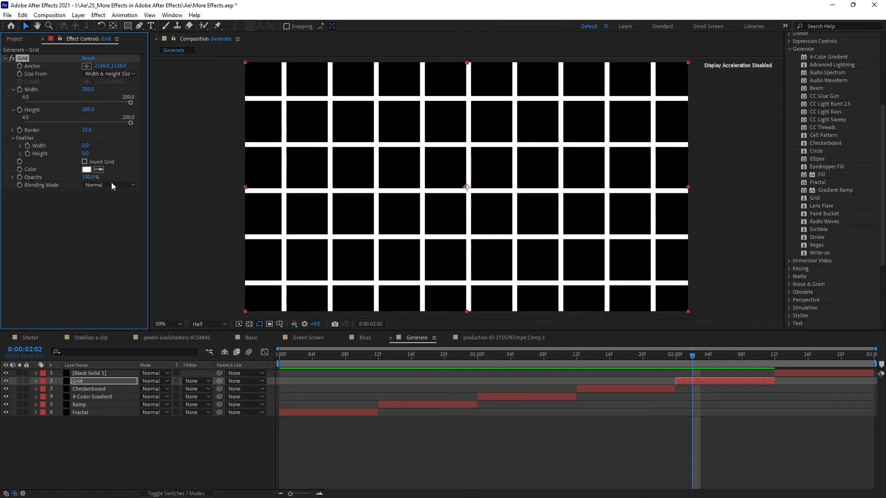
{"action": "left_click", "coordinate": [111, 184]}
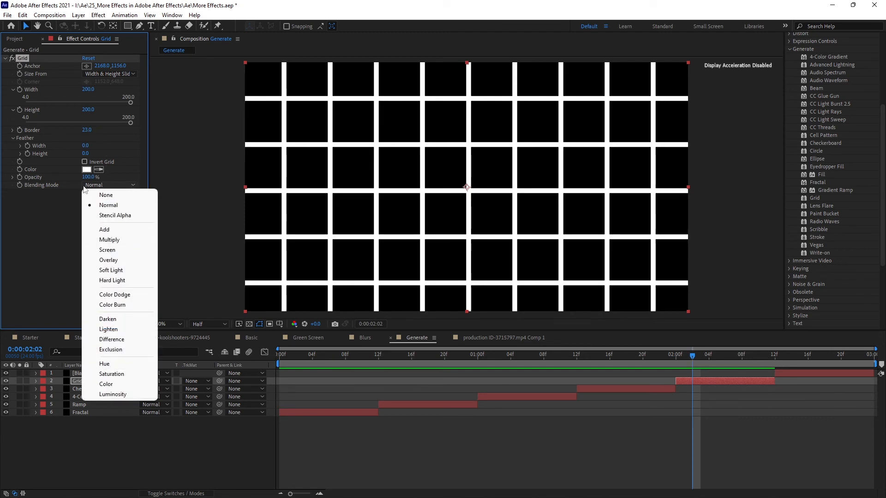
{"action": "left_click", "coordinate": [31, 250]}
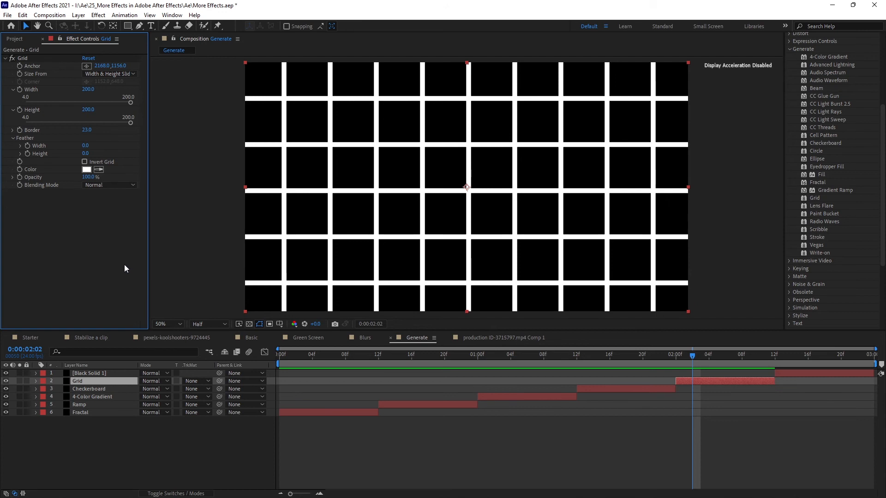
{"action": "key", "text": "ctrl+z"}
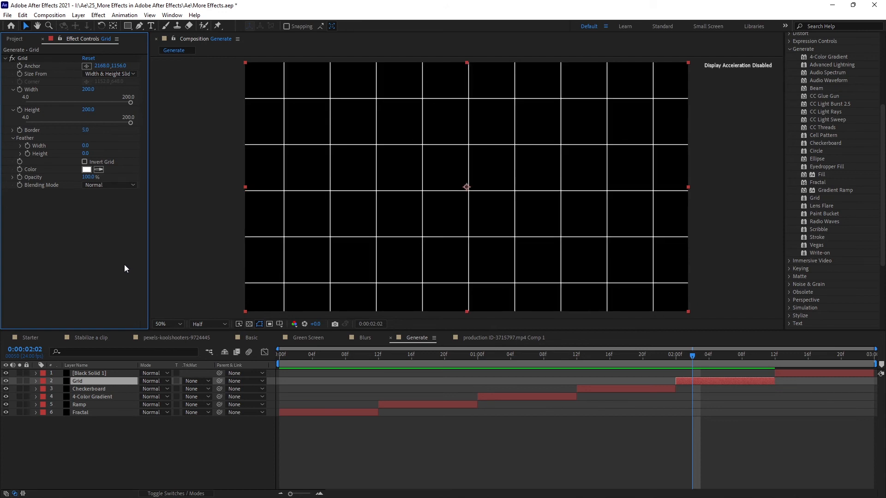
At 0:00:02:13, move the starting point of the Black Solid 1 layer's mask path slightly up and to the left
{"action": "left_click", "coordinate": [784, 362]}
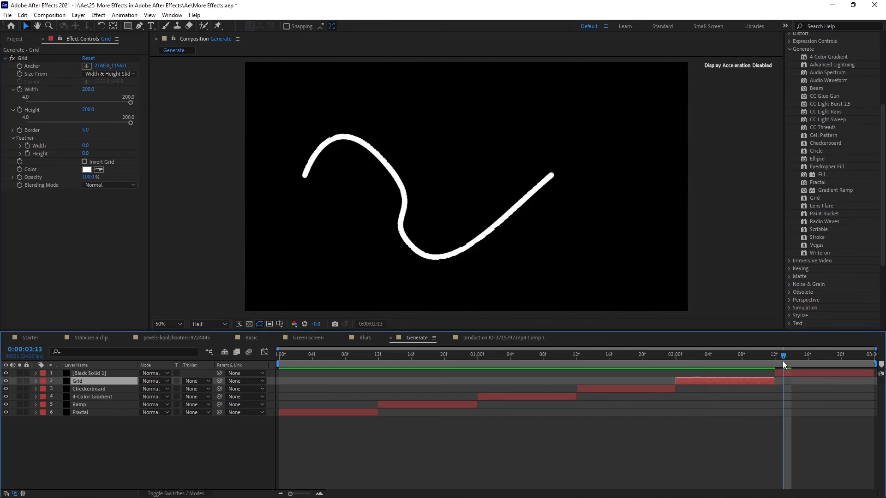
{"action": "left_click", "coordinate": [93, 372]}
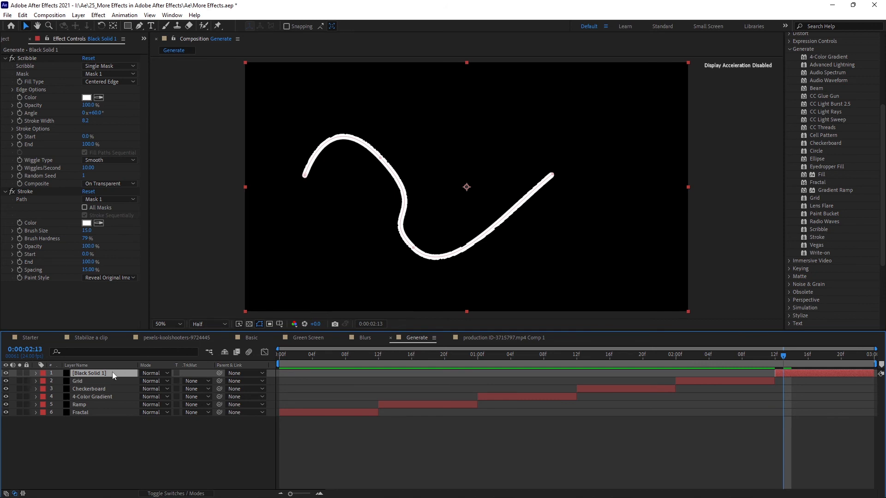
{"action": "left_click", "coordinate": [313, 162]}
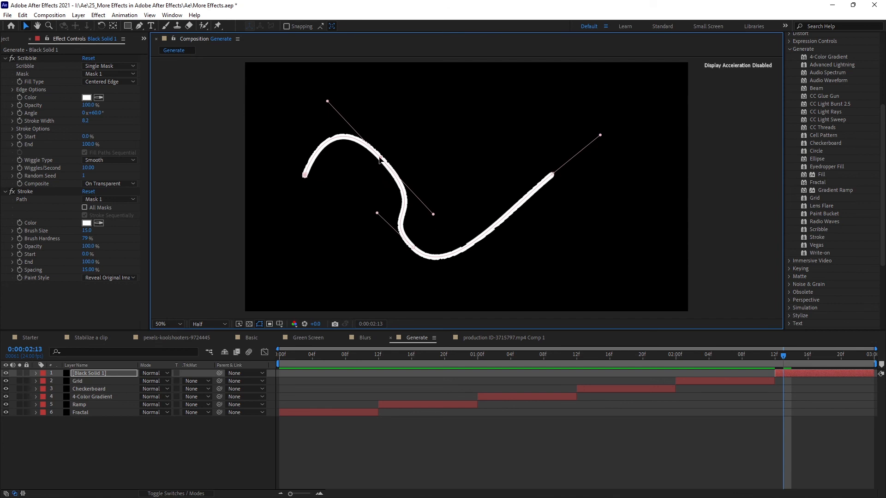
{"action": "mouse_move", "coordinate": [380, 160]}
{"action": "left_mouse_down"}
{"action": "mouse_move", "coordinate": [393, 141]}
{"action": "mouse_move", "coordinate": [370, 148]}
{"action": "left_mouse_up"}
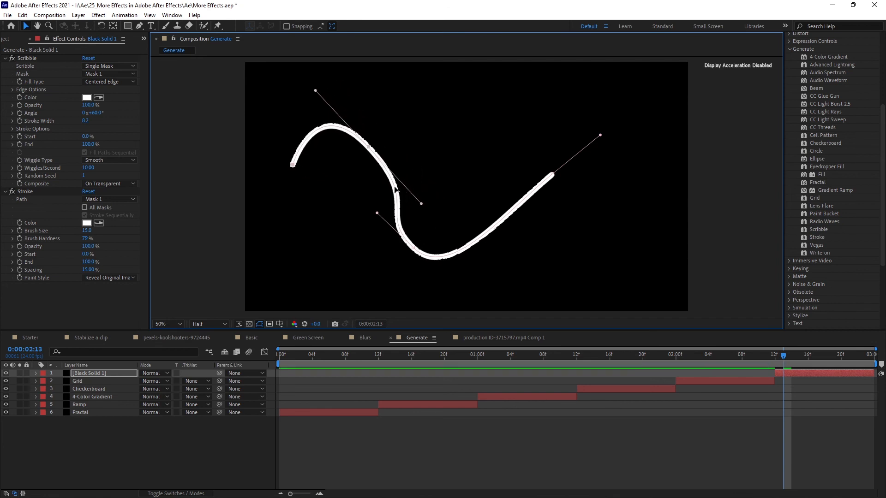
At 0:00:02:18, lower the mask path's starting point and pull its curve handle upward to reshape the first bend
{"action": "left_click_drag", "start_coordinate": [784, 362], "coordinate": [828, 386]}
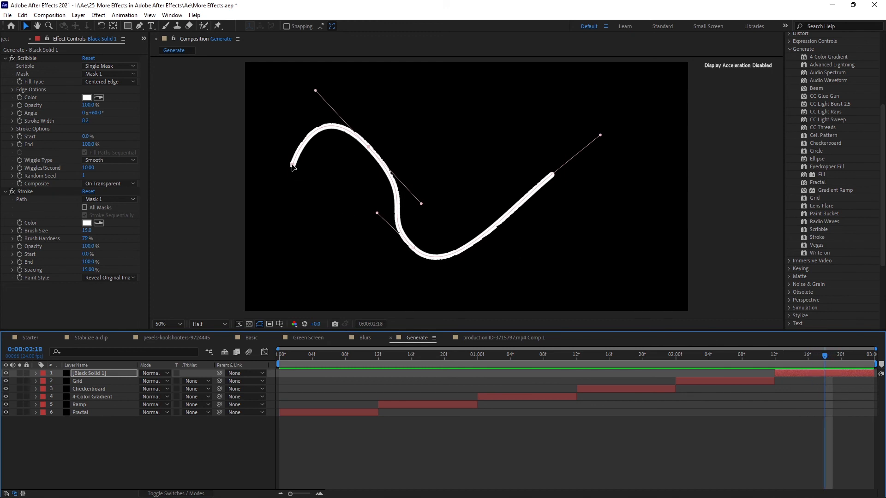
{"action": "left_click_drag", "start_coordinate": [292, 165], "coordinate": [286, 188]}
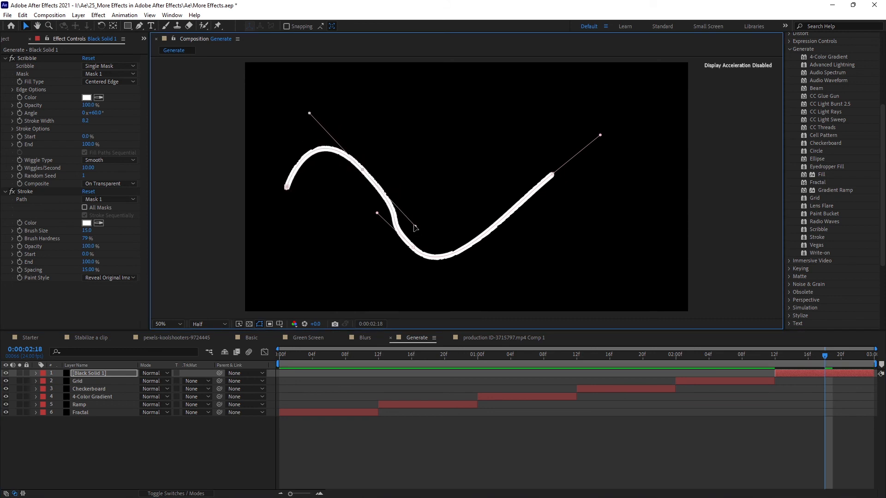
{"action": "left_click_drag", "start_coordinate": [416, 229], "coordinate": [411, 208]}
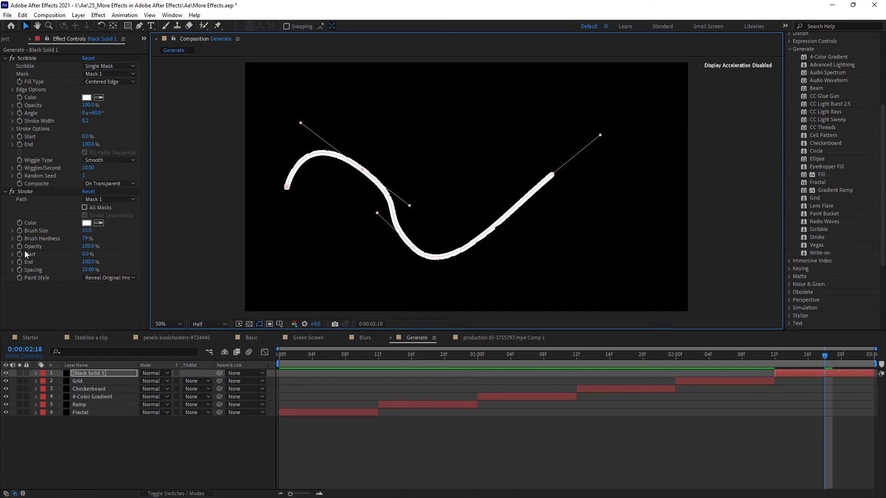
Point out the Stroke effect on Black Solid 1 and locate it in the Generate category of effects
{"action": "left_click", "coordinate": [25, 192]}
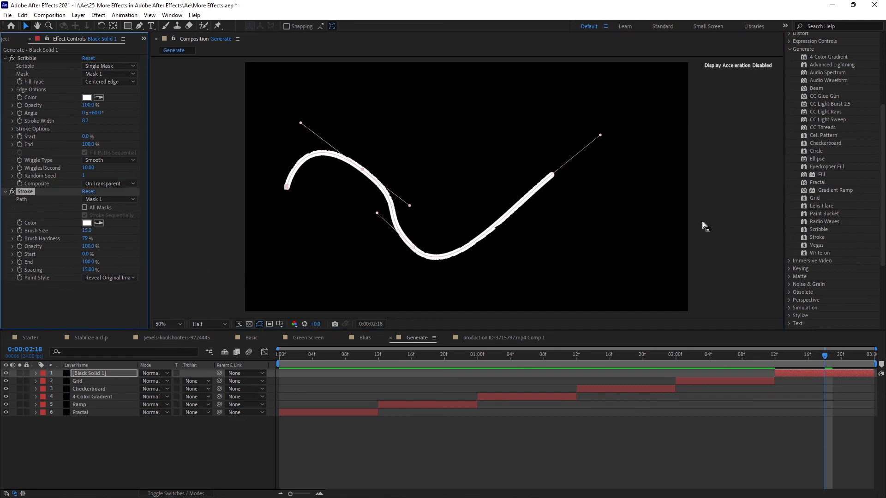
{"action": "left_click", "coordinate": [821, 237]}
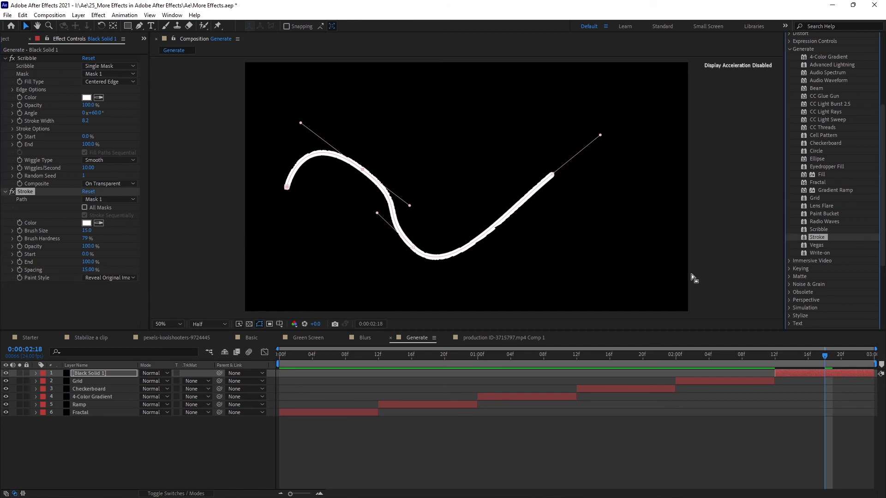
Review the Paint Style options of the Stroke effect on Black Solid 1 and keep Reveal Original Image
{"action": "left_click", "coordinate": [26, 192]}
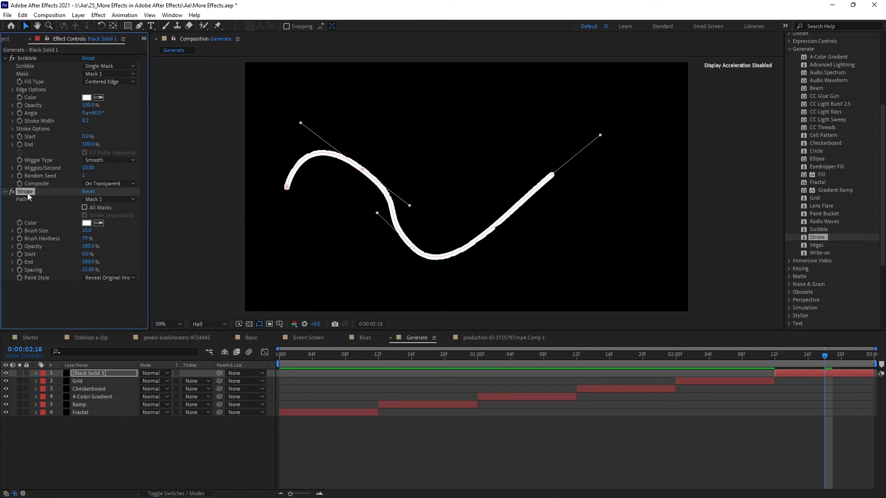
{"action": "left_click", "coordinate": [110, 278]}
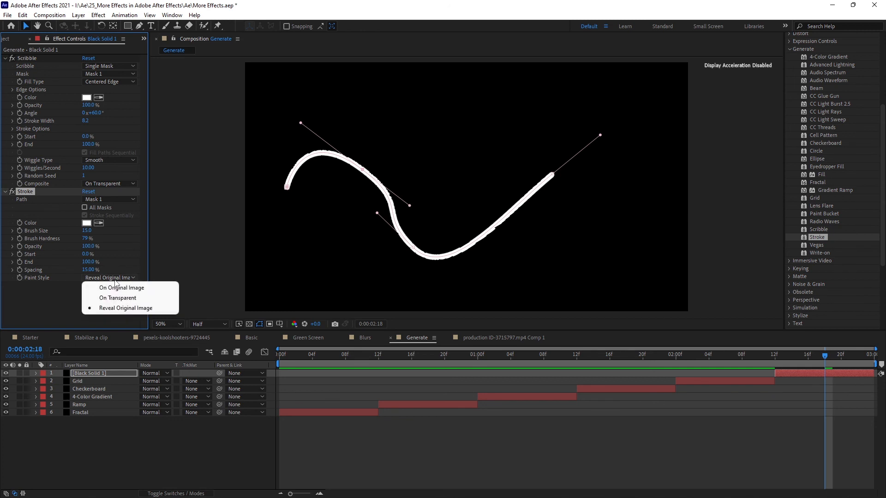
{"action": "left_click", "coordinate": [147, 310]}
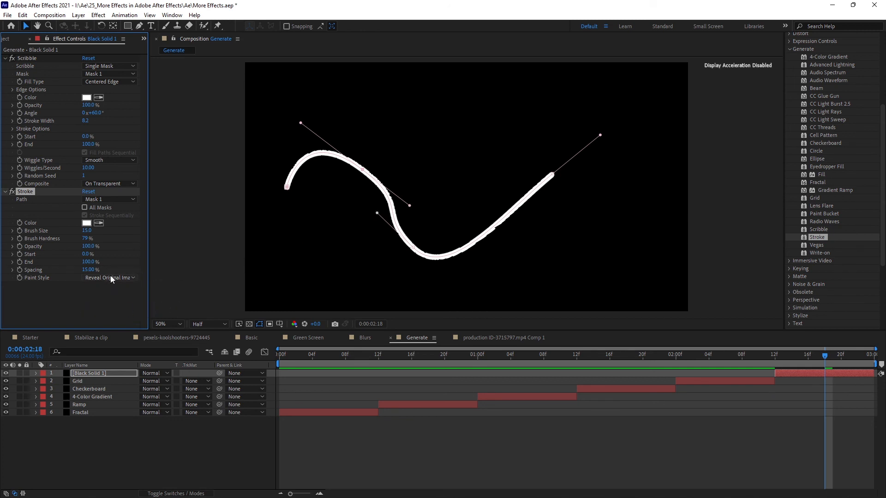
Try varying the Stroke effect's End value, then scrub back through the timeline to review Black Solid 1
{"action": "mouse_move", "coordinate": [87, 262]}
{"action": "left_mouse_down"}
{"action": "mouse_move", "coordinate": [34, 263]}
{"action": "mouse_move", "coordinate": [95, 267]}
{"action": "mouse_move", "coordinate": [54, 273]}
{"action": "mouse_move", "coordinate": [113, 279]}
{"action": "mouse_move", "coordinate": [74, 287]}
{"action": "mouse_move", "coordinate": [152, 291]}
{"action": "left_mouse_up"}
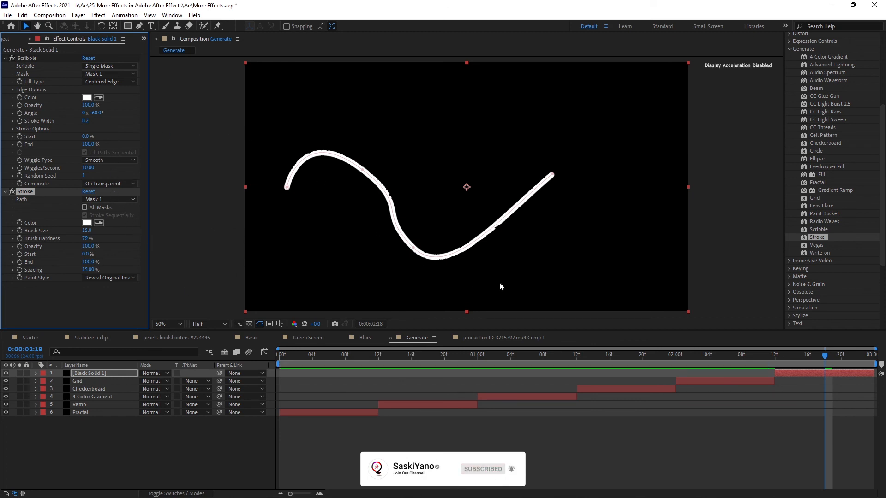
{"action": "left_click_drag", "start_coordinate": [826, 356], "coordinate": [794, 380]}
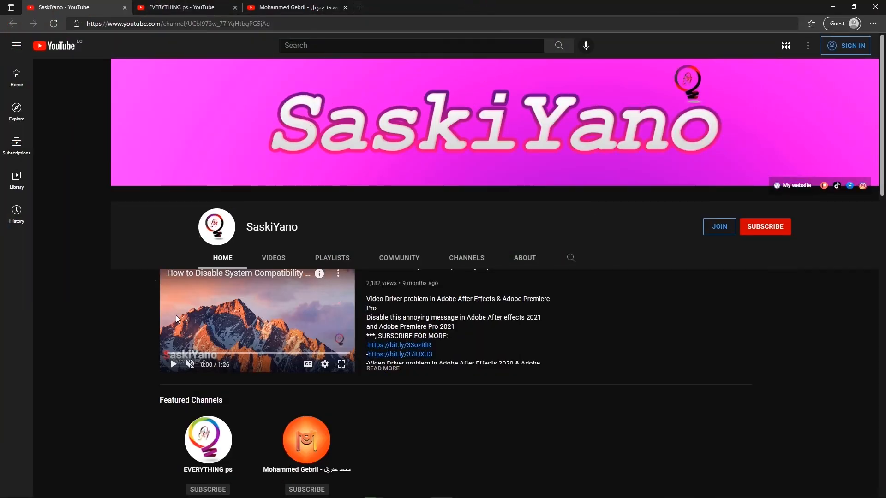
In the browser, look through the SaskiYano YouTube channel's home page, including its uploads, shorts and course playlists
{"action": "scroll", "coordinate": [548, 310], "scroll_direction": "down", "scroll_amount": 6}
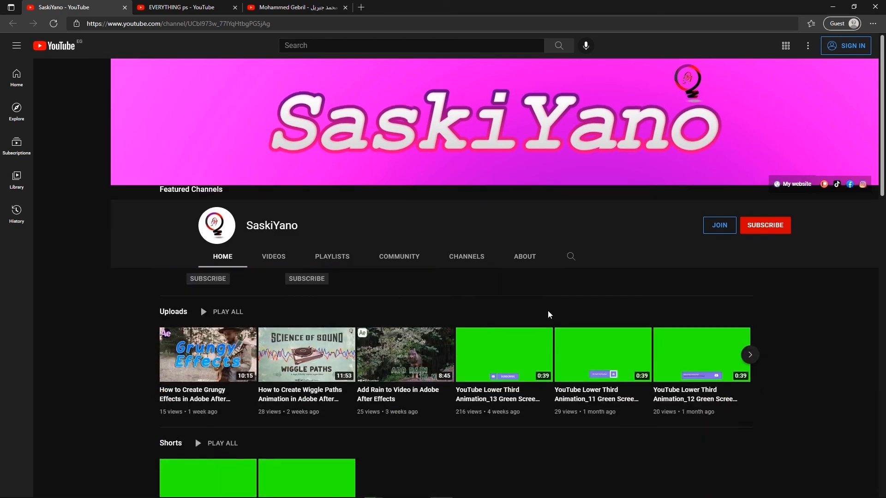
{"action": "scroll", "coordinate": [447, 320], "scroll_direction": "down", "scroll_amount": 9}
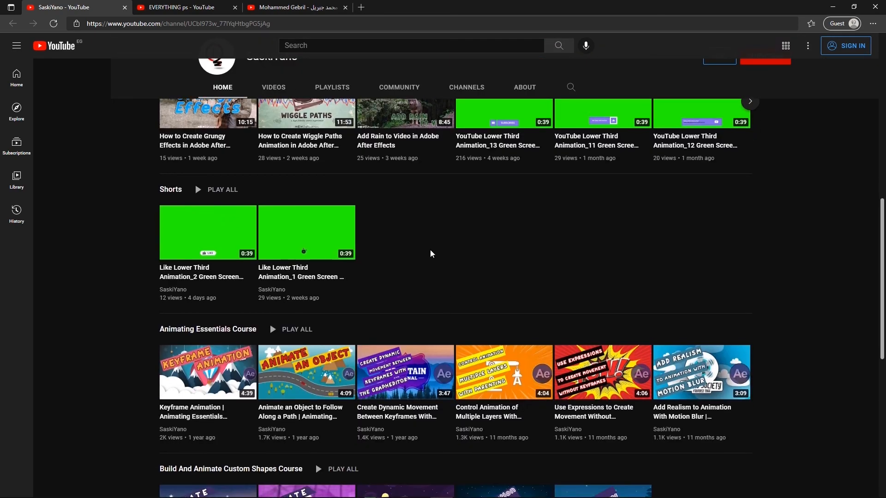
{"action": "scroll", "coordinate": [168, 282], "scroll_direction": "up", "scroll_amount": 15}
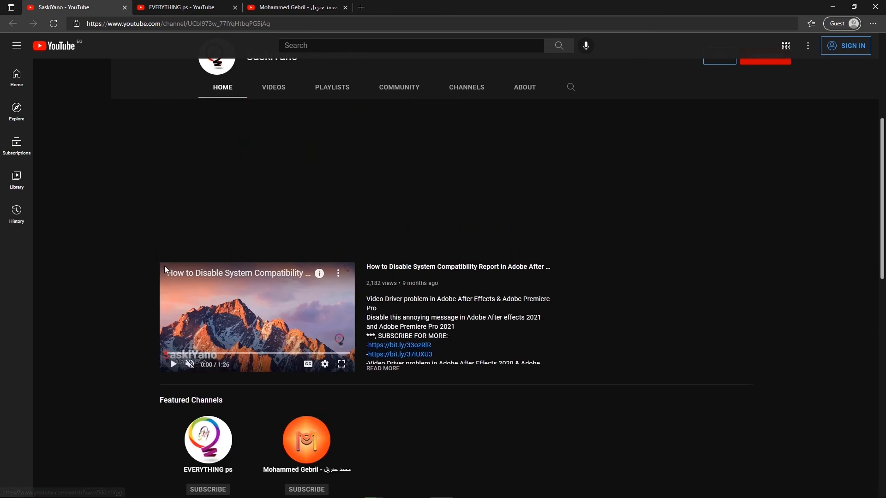